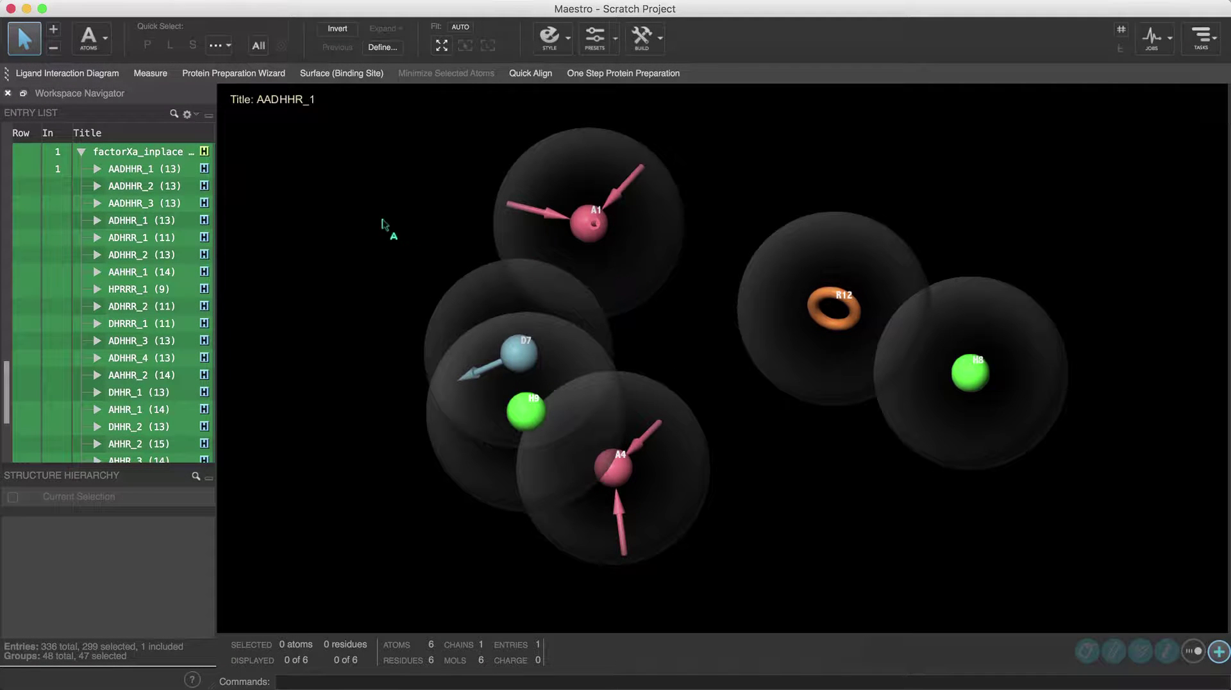
# Show the AADHHR_1 hypothesis fixed in the workspace together with all its active ligands, from 2wyg_lig_461 to 2y82_lig_930.
pyautogui.click(97, 169)
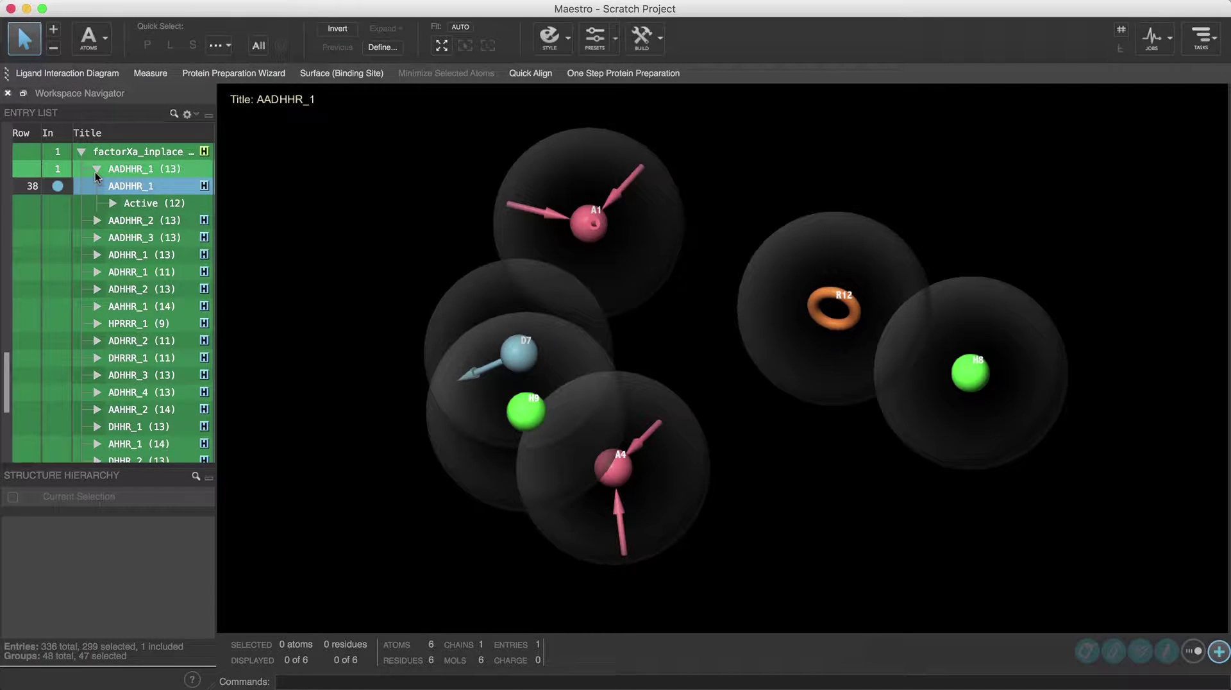
pyautogui.click(58, 186)
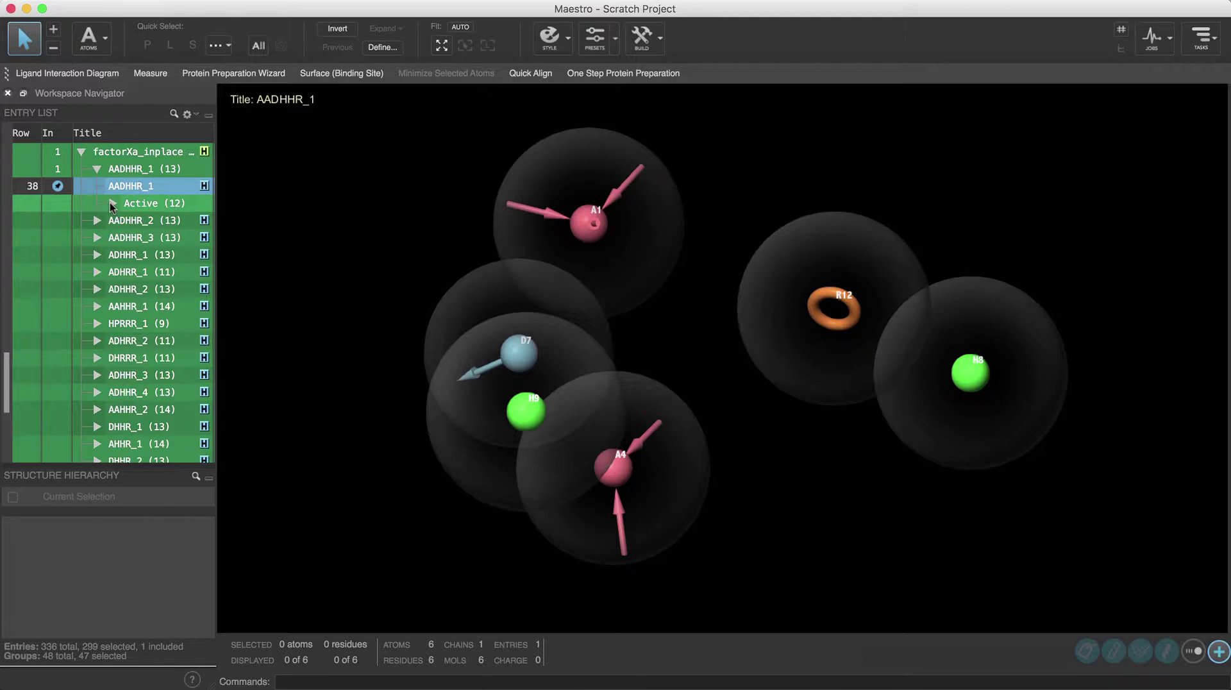
pyautogui.click(113, 203)
pyautogui.click(58, 220)
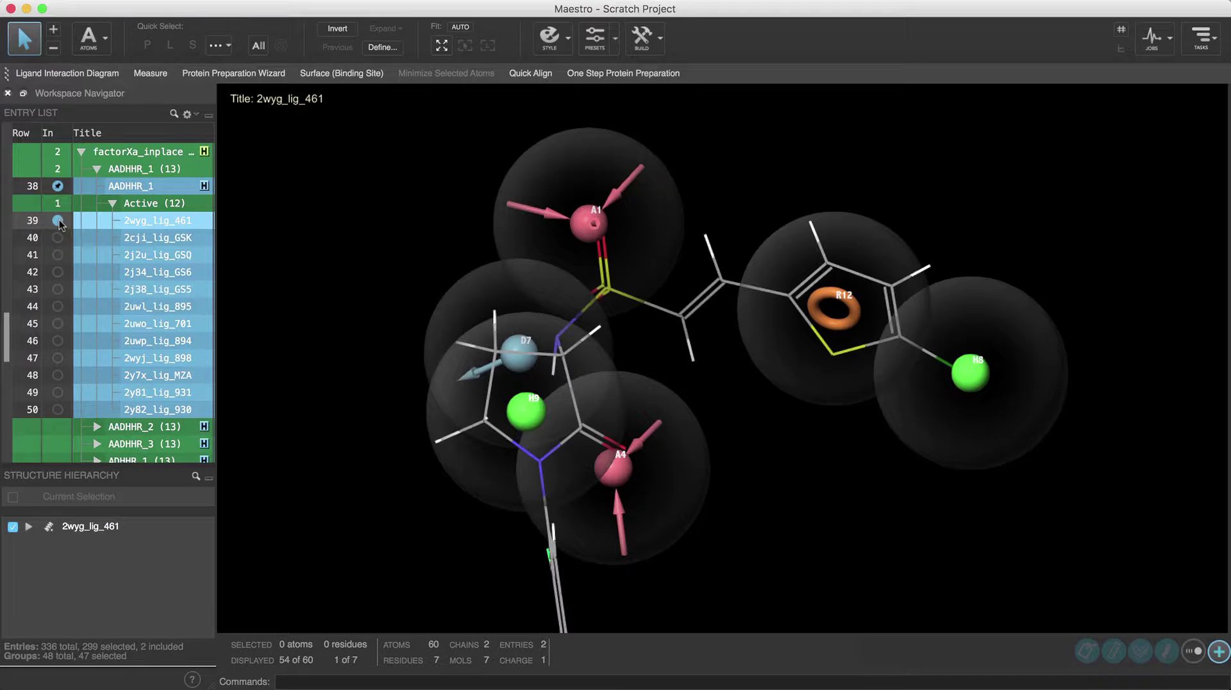
pyautogui.keyDown('shift'); pyautogui.click(58, 409); pyautogui.keyUp('shift')
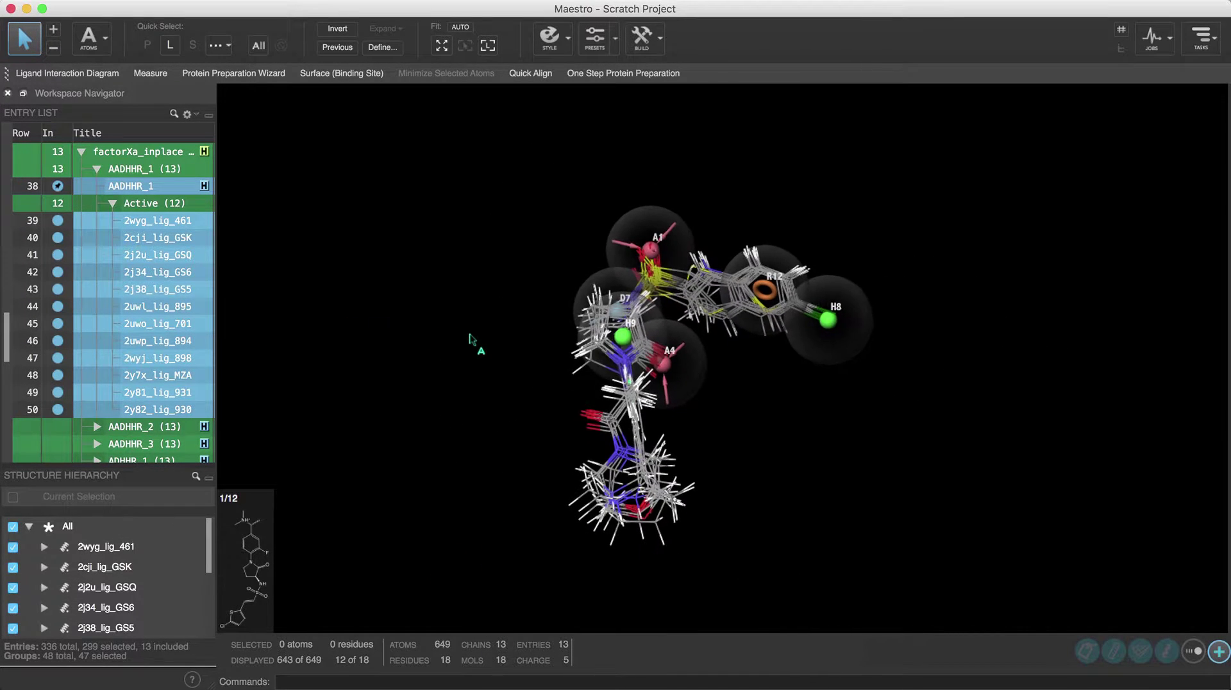
pyautogui.moveTo(344, 273)
pyautogui.mouseDown(button='middle')
pyautogui.moveTo(409, 343)
pyautogui.moveTo(404, 308)
pyautogui.moveTo(359, 285)
pyautogui.mouseUp(button='middle')
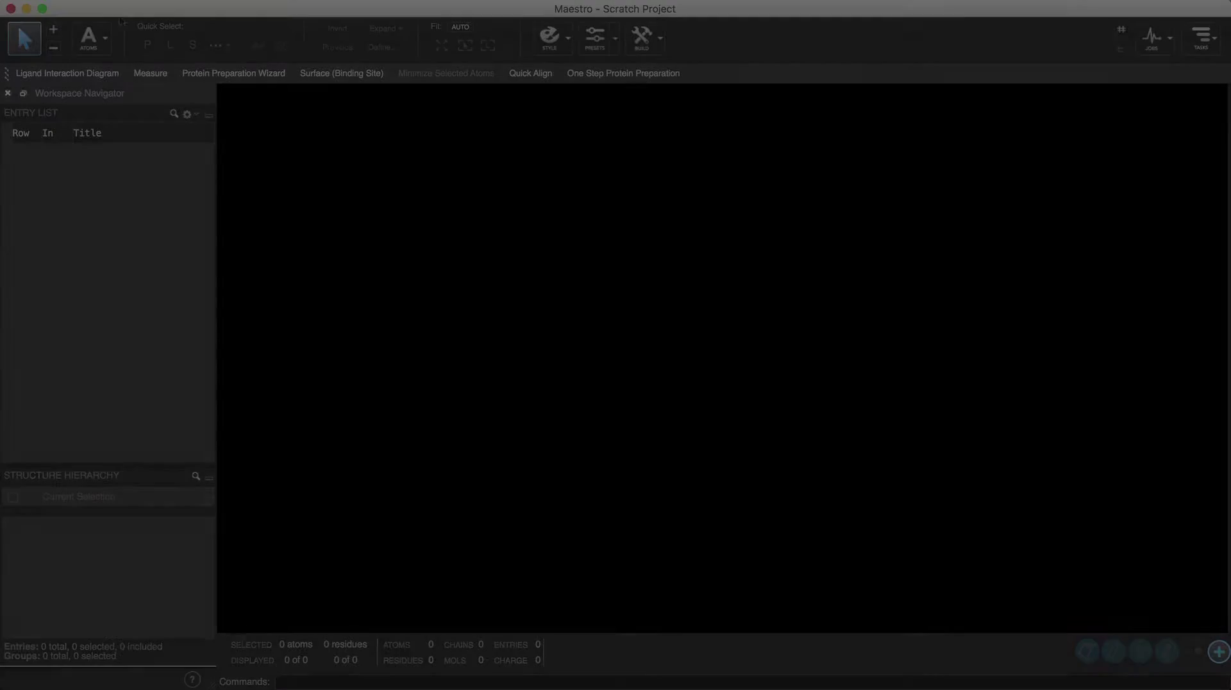
# Import the structure file factorXa_dcph_inplace.maegz from the working directory.
pyautogui.click(113, 2)
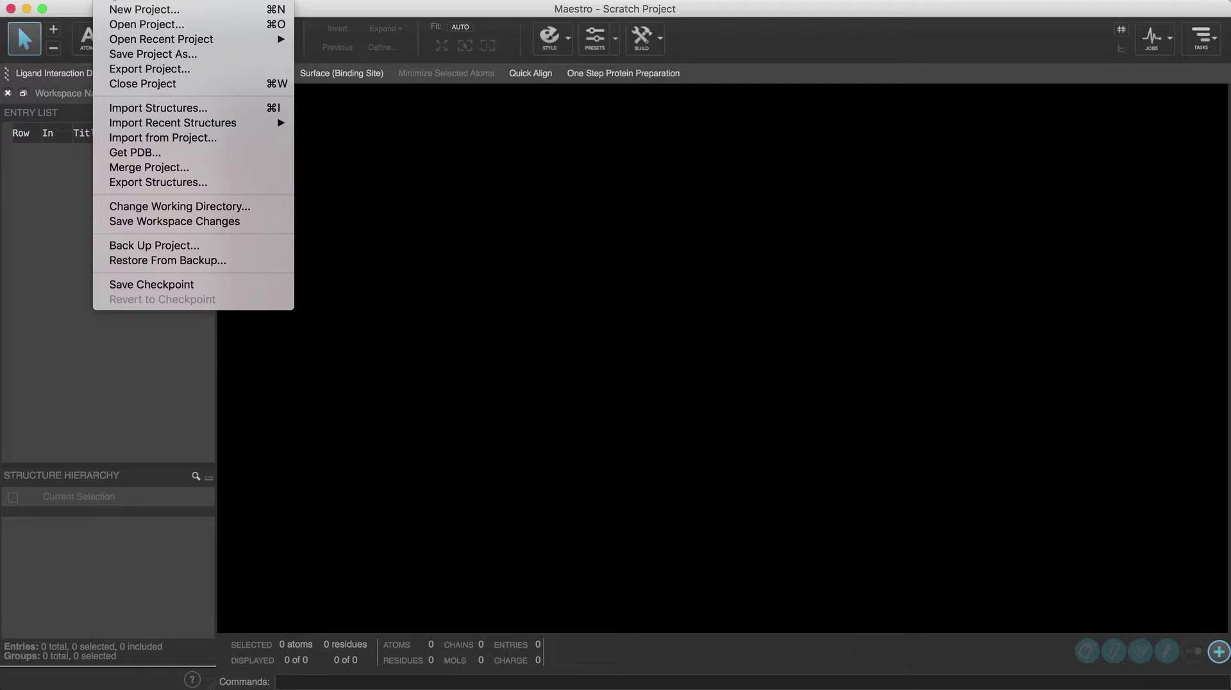
pyautogui.click(164, 108)
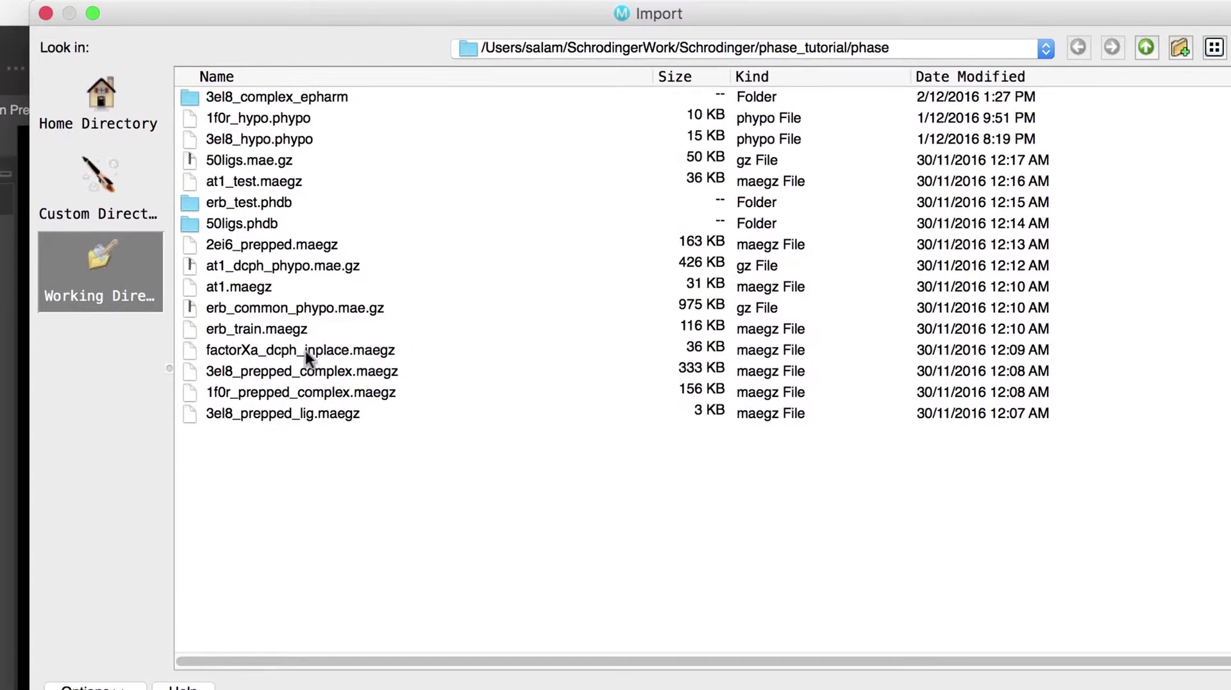
pyautogui.click(321, 350)
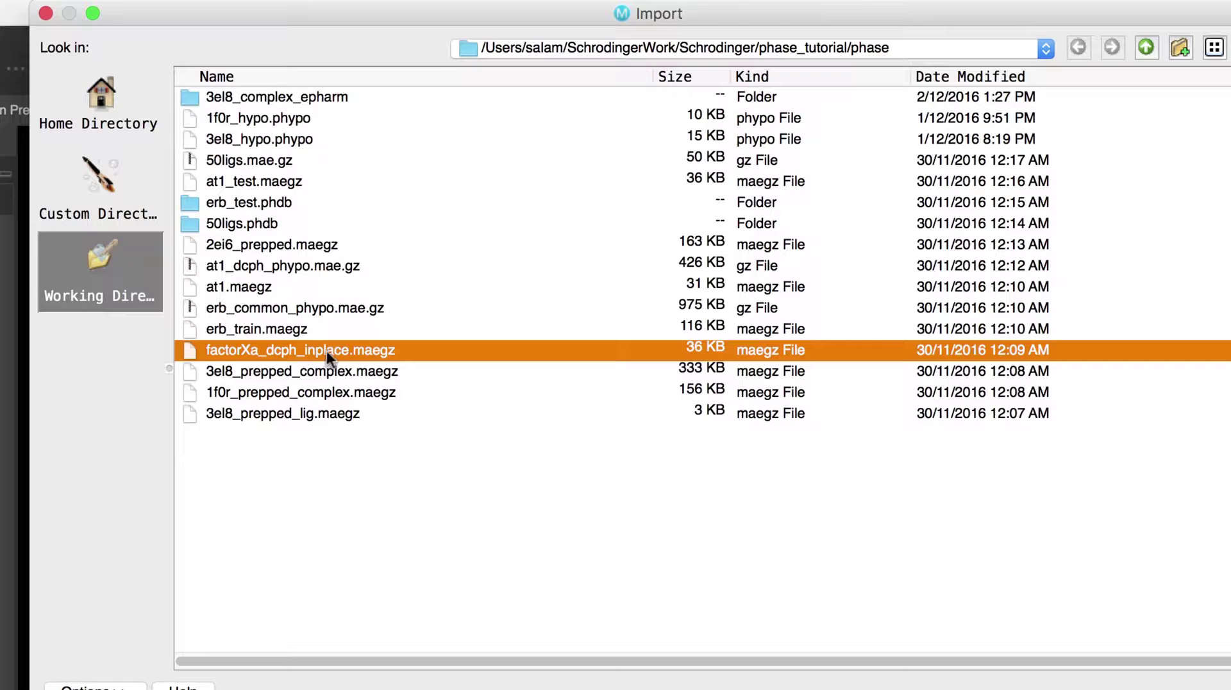
pyautogui.doubleClick(376, 349)
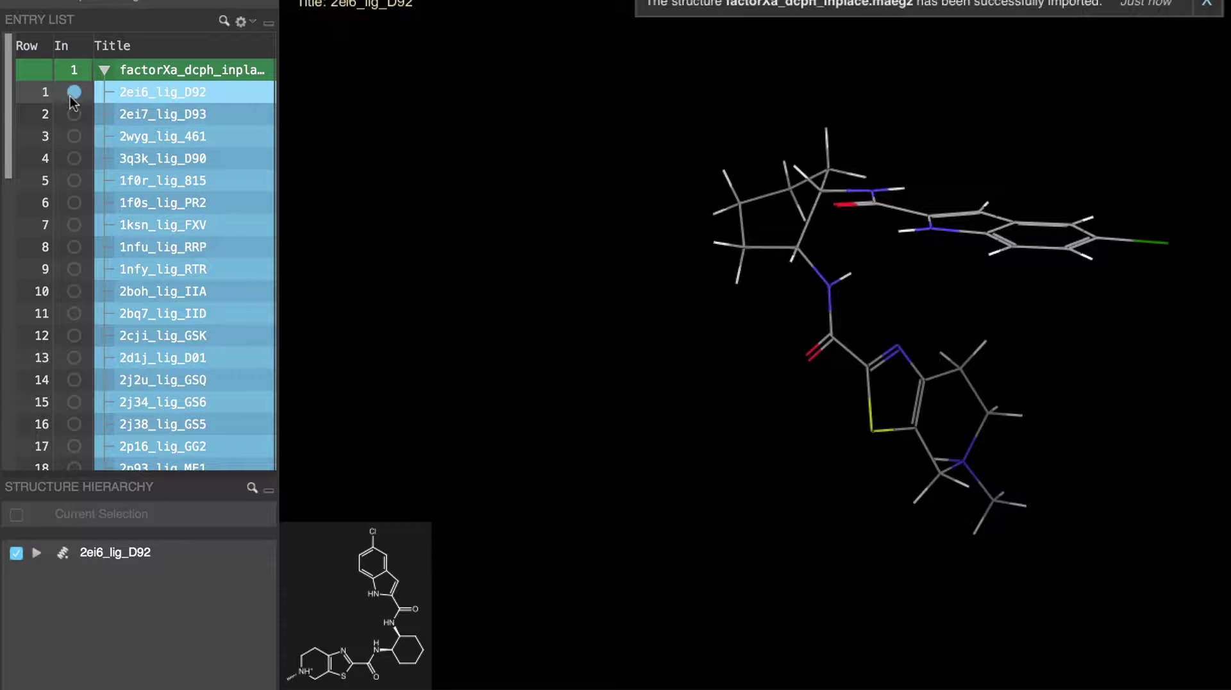
# Include all imported ligands, from 2ei6_lig_D92 to 4a7i_lig_A7I, in the workspace and inspect their alignment.
pyautogui.moveTo(7, 137); pyautogui.dragTo(3, 471)
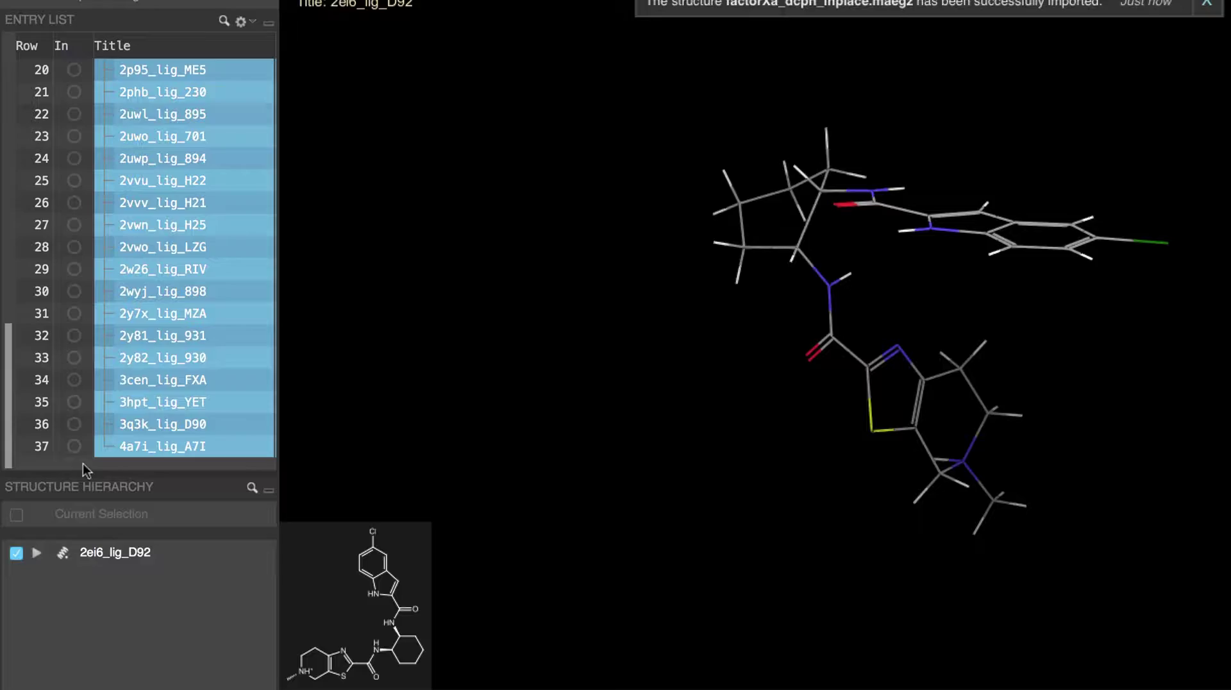
pyautogui.click(72, 446)
pyautogui.moveTo(580, 412); pyautogui.dragTo(547, 256, button='middle')
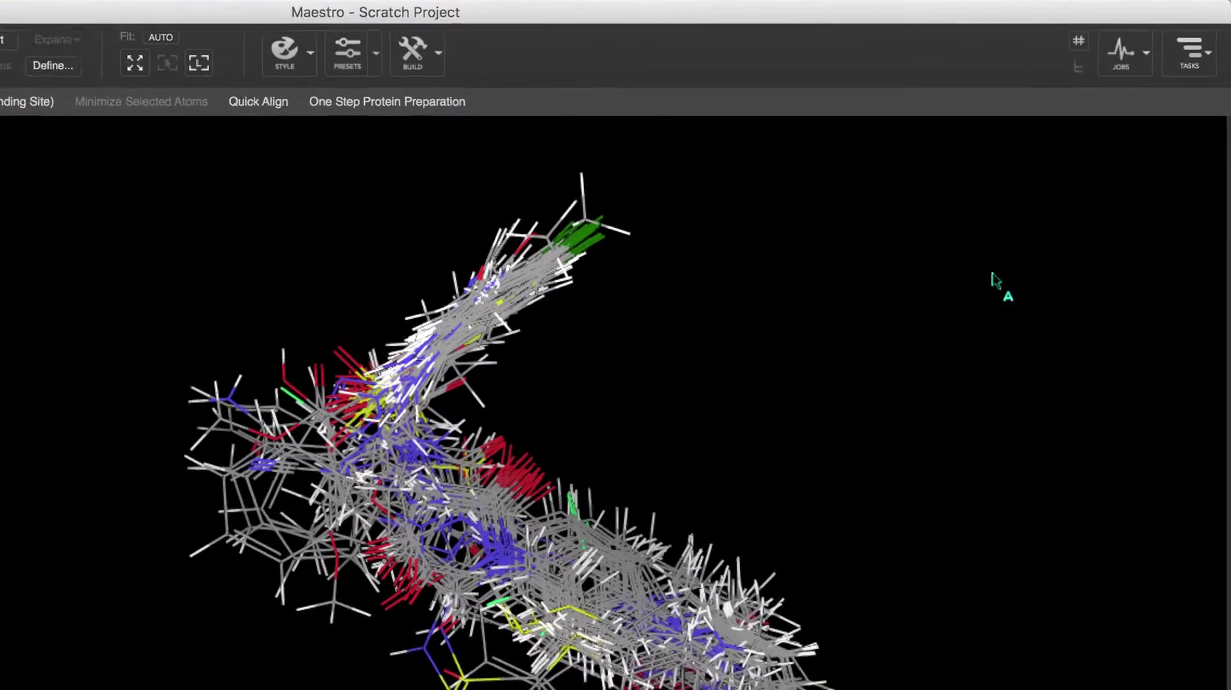
# Open the Develop Pharmacophore Hypothesis task from the Ligand-Based Virtual Screening tasks.
pyautogui.click(1187, 60)
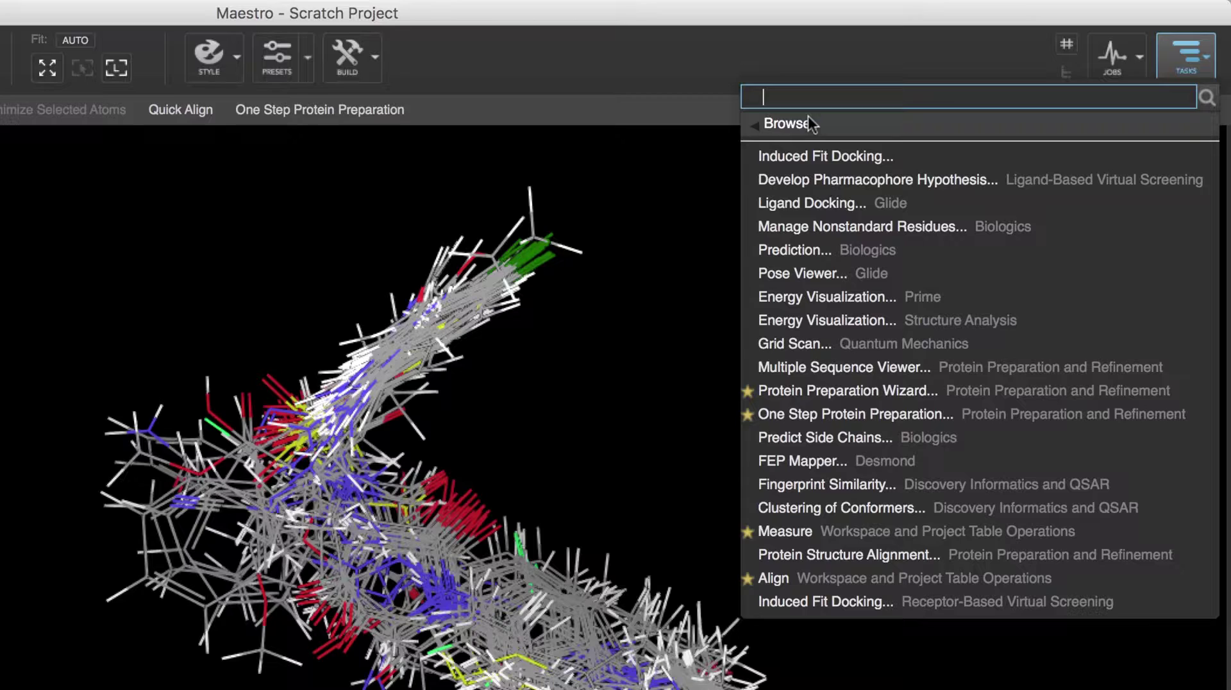
pyautogui.click(791, 122)
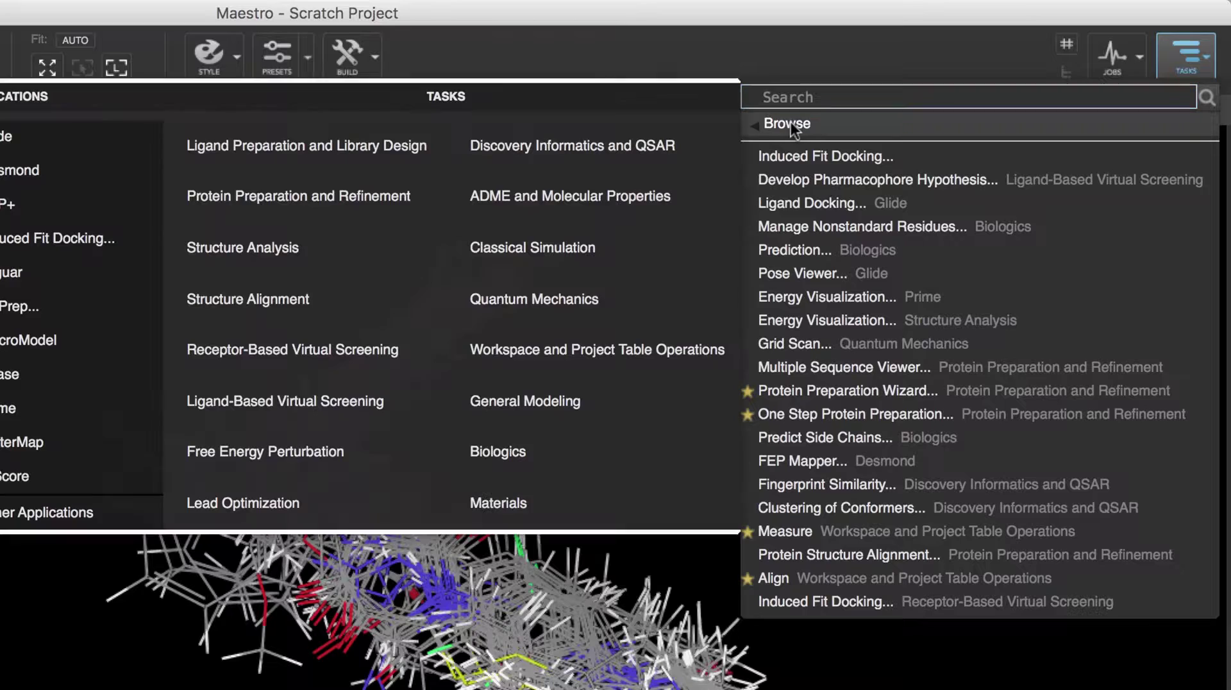
pyautogui.click(303, 402)
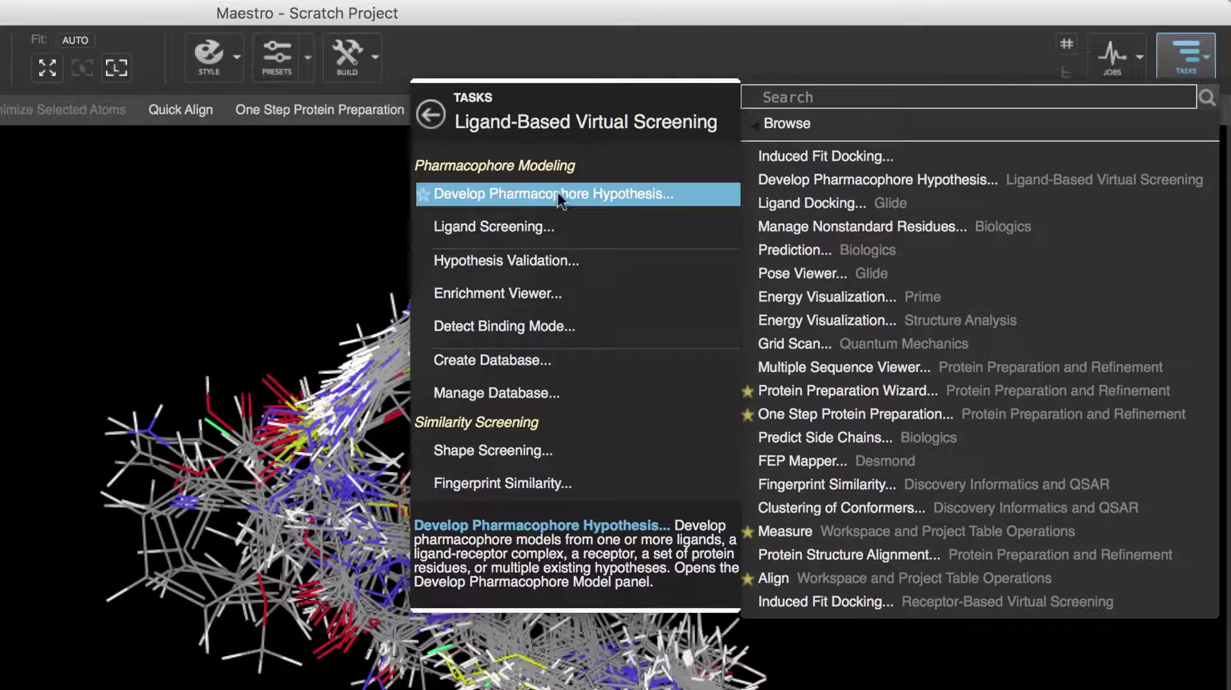
pyautogui.click(682, 196)
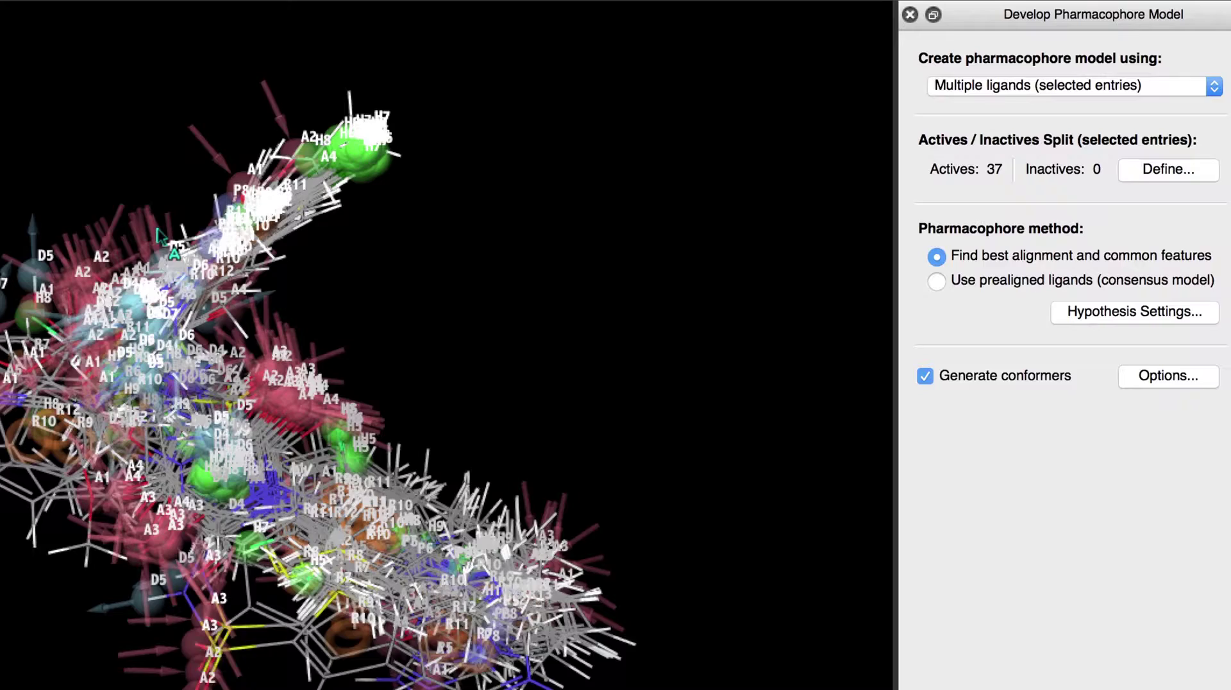
# Tile the workspace by entry and examine the pharmacophore features of the individual ligands.
pyautogui.scroll(7, 251, 255)
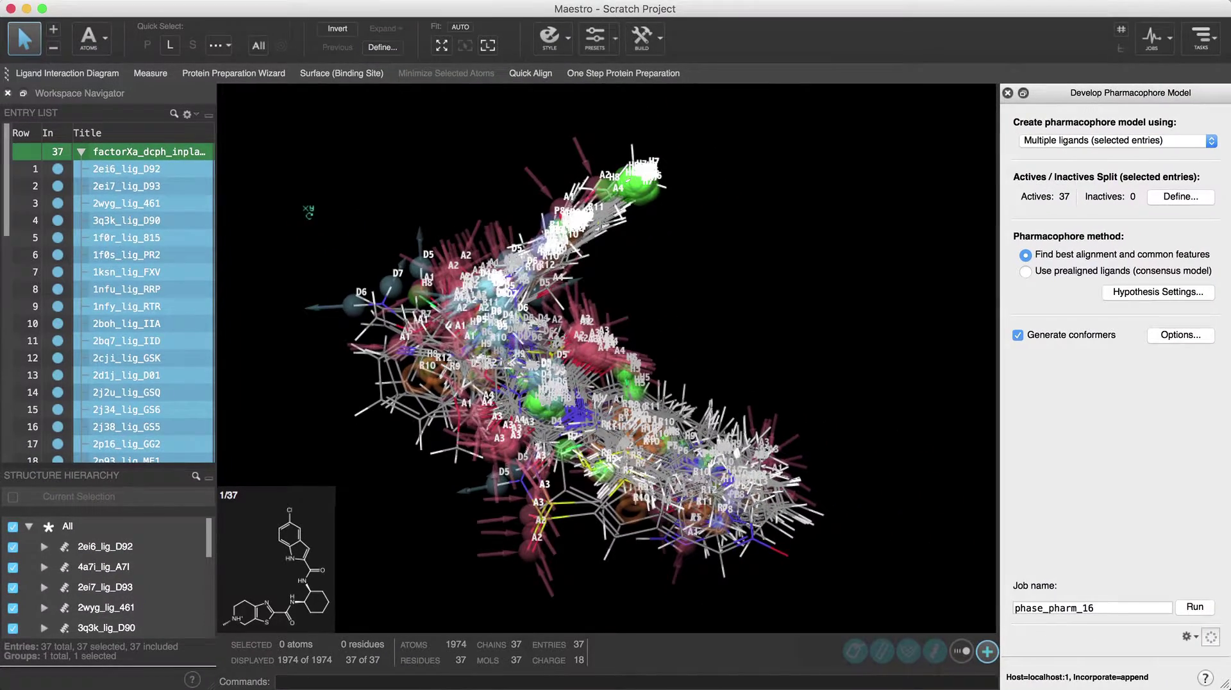
pyautogui.moveTo(308, 214); pyautogui.dragTo(470, 152, button='middle')
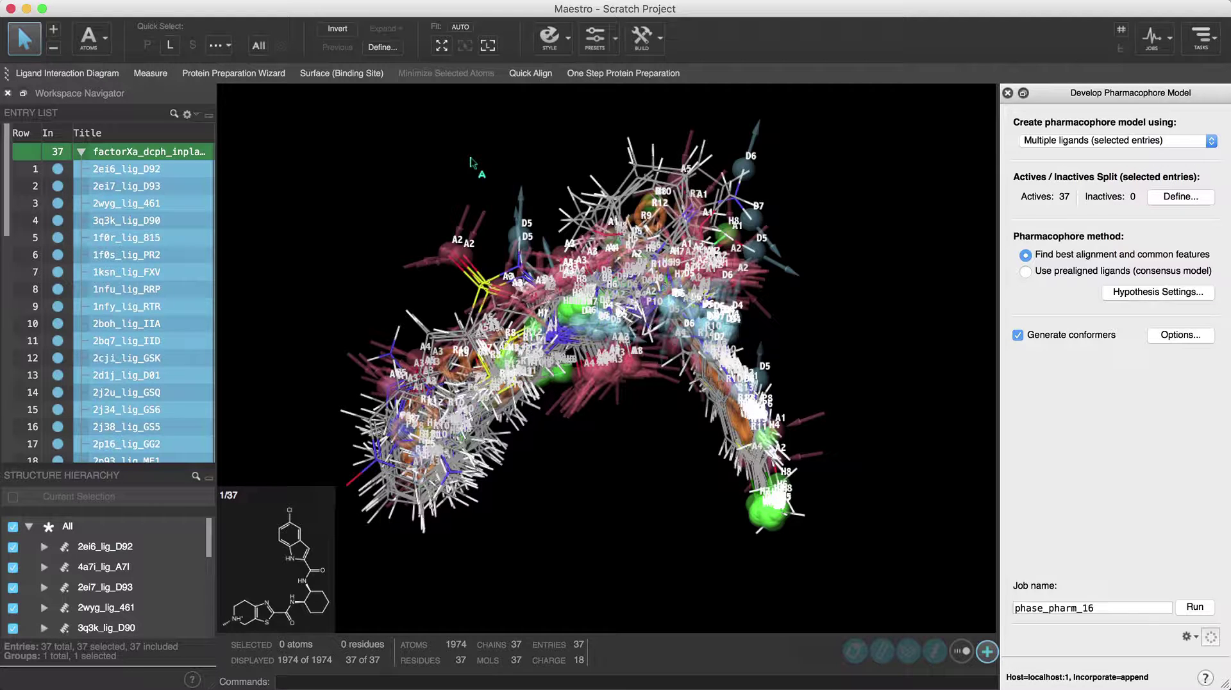
pyautogui.press('t')
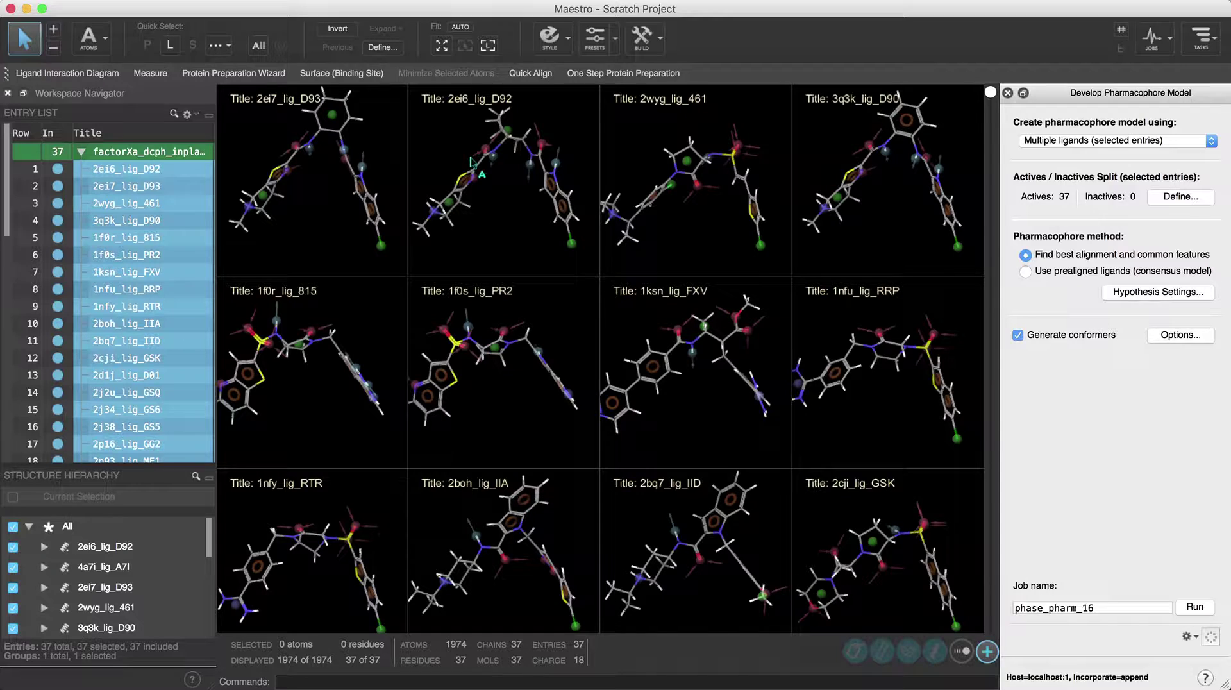
pyautogui.moveTo(472, 161); pyautogui.dragTo(495, 231, button='middle')
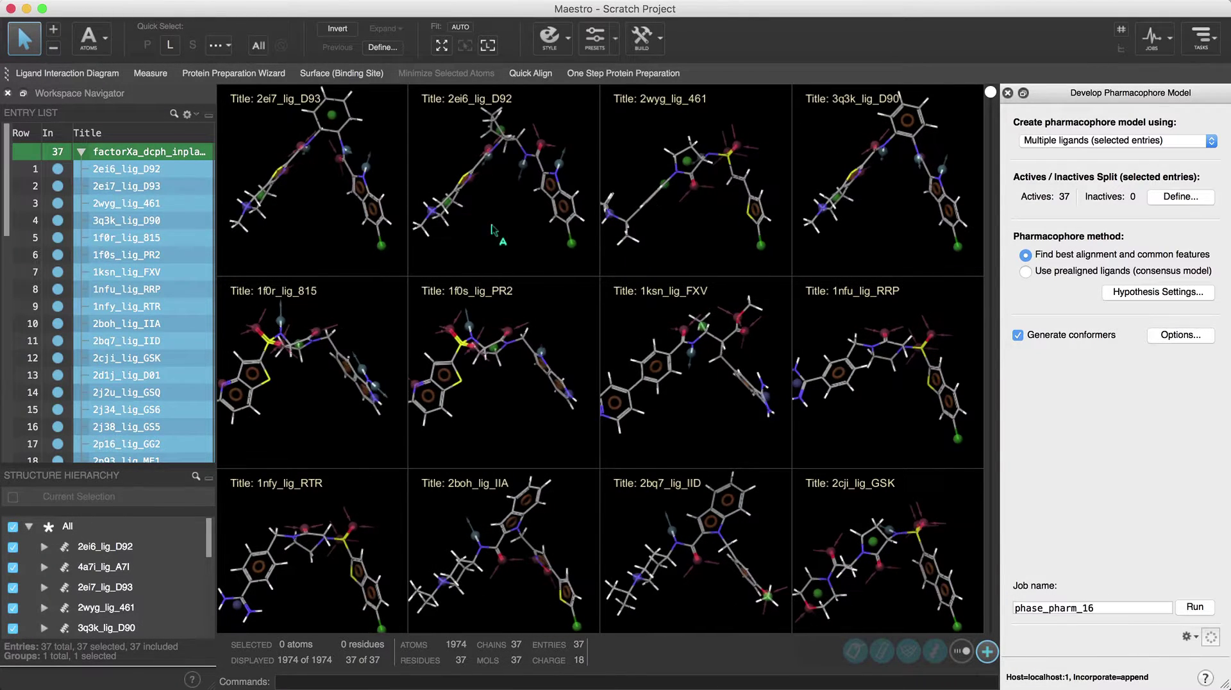
pyautogui.click(988, 651)
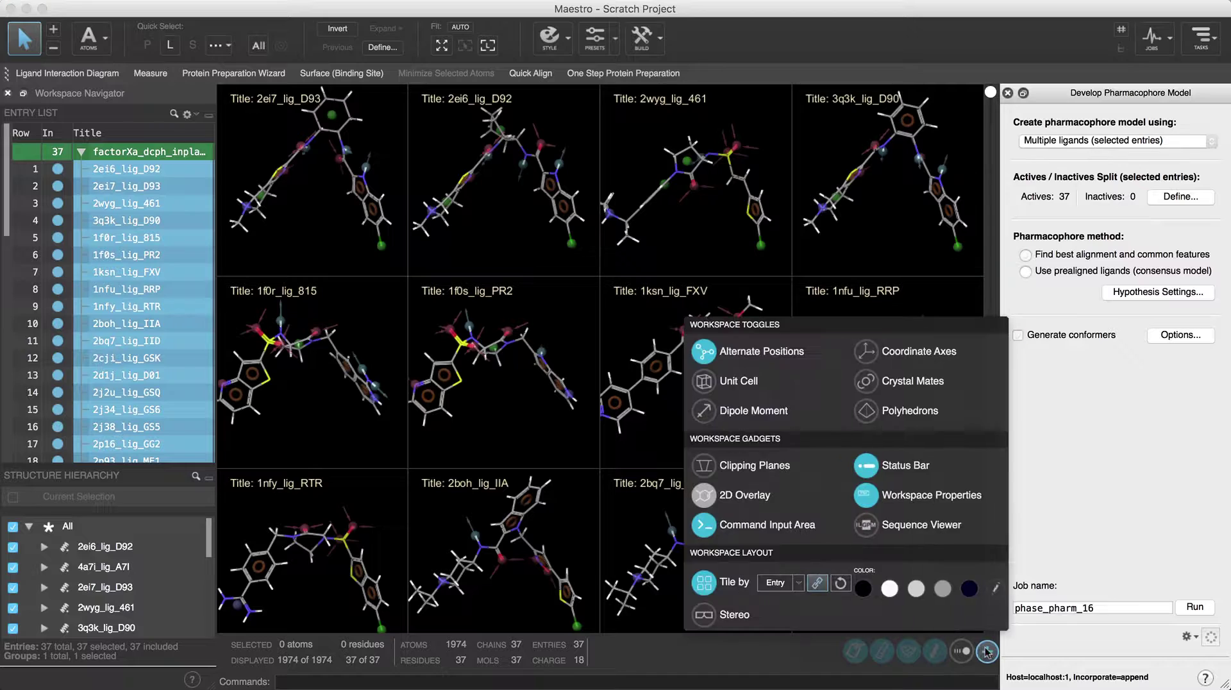
pyautogui.click(704, 582)
pyautogui.moveTo(400, 523); pyautogui.dragTo(531, 524, button='middle')
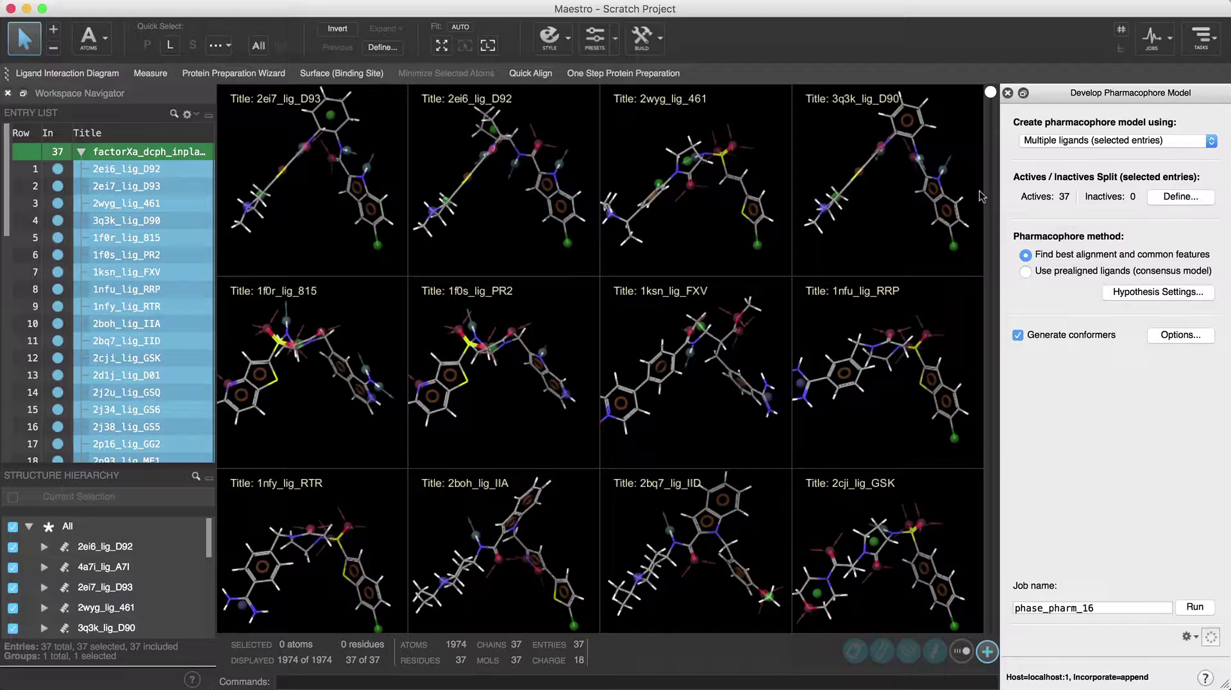
pyautogui.moveTo(991, 95); pyautogui.dragTo(991, 185)
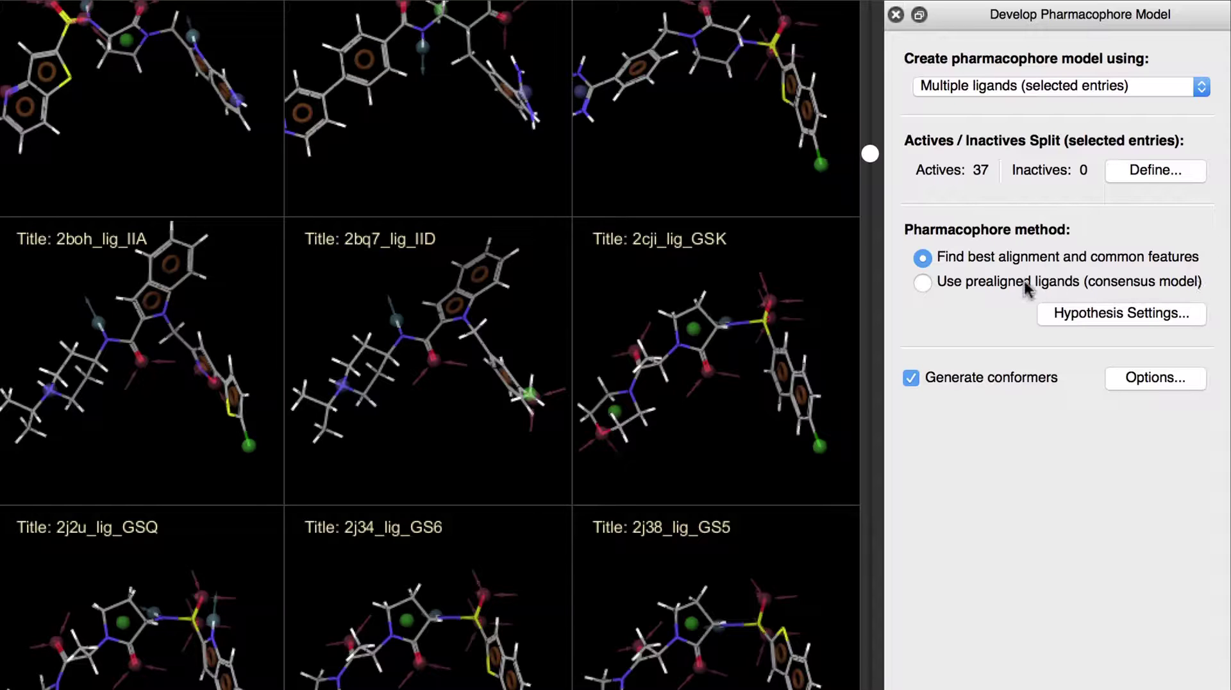
# Use prealigned ligands (consensus model) as the pharmacophore method and require hypotheses to match at least 15% of the actives.
pyautogui.click(982, 283)
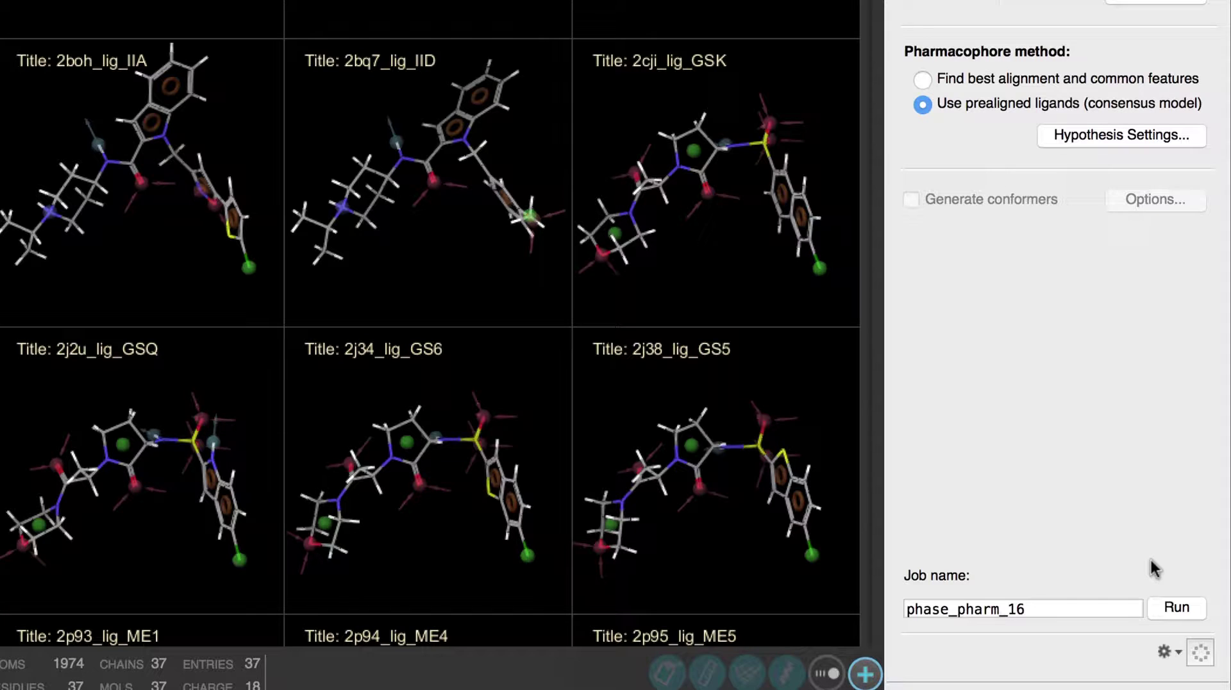
pyautogui.click(1098, 148)
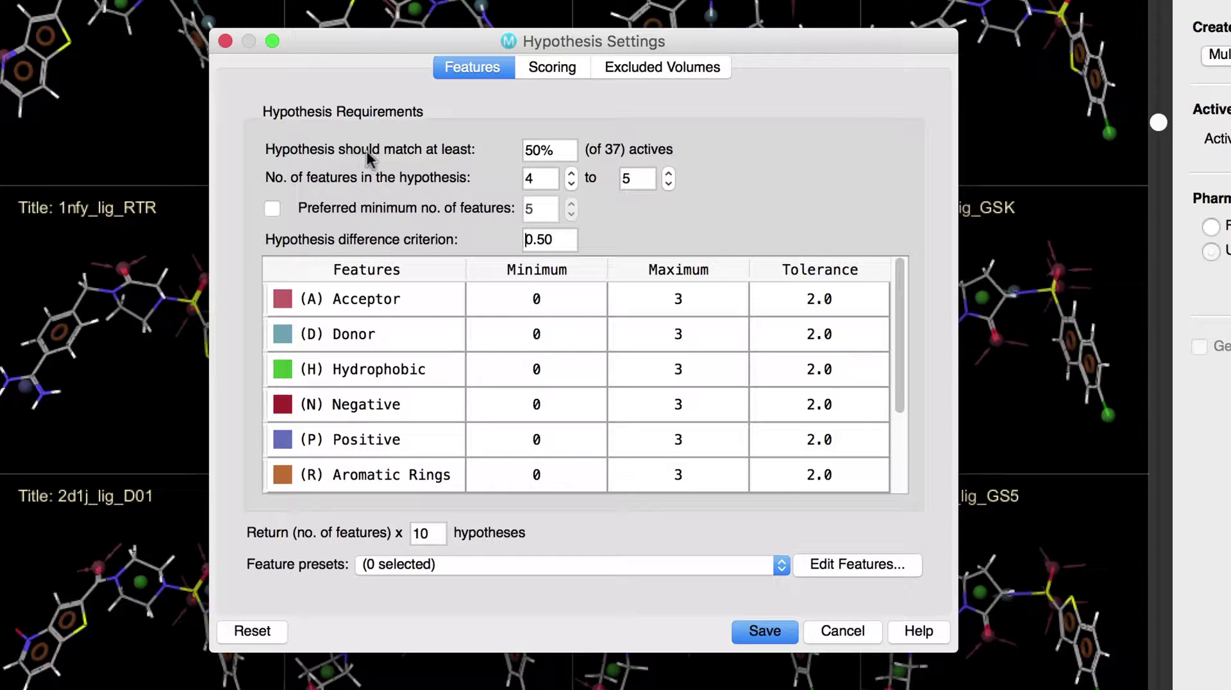
pyautogui.doubleClick(527, 154)
pyautogui.write('15')
# Set the maximum number of features in the hypothesis to 7 and enable a preferred minimum of 5 features.
pyautogui.click(669, 174)
pyautogui.click(669, 173)
pyautogui.click(272, 209)
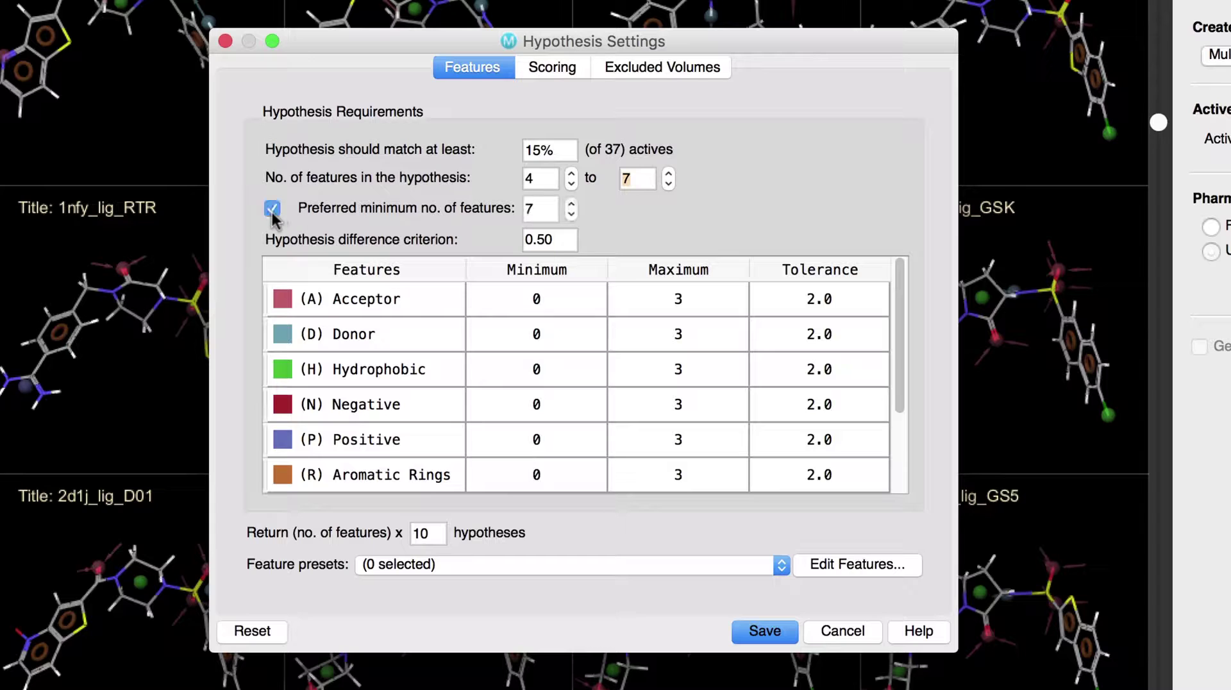
pyautogui.click(571, 215)
pyautogui.click(572, 214)
# Look through the help page for the Hypothesis Settings dialog and close it.
pyautogui.click(923, 634)
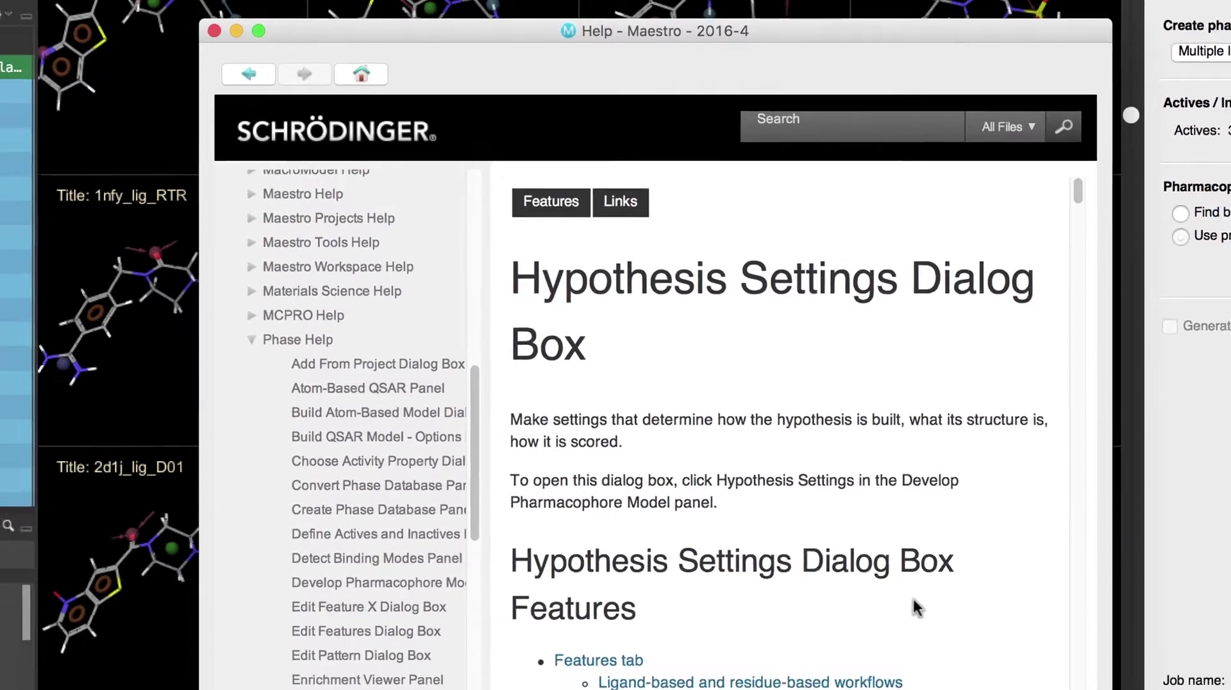
pyautogui.scroll(-2, 1078, 207)
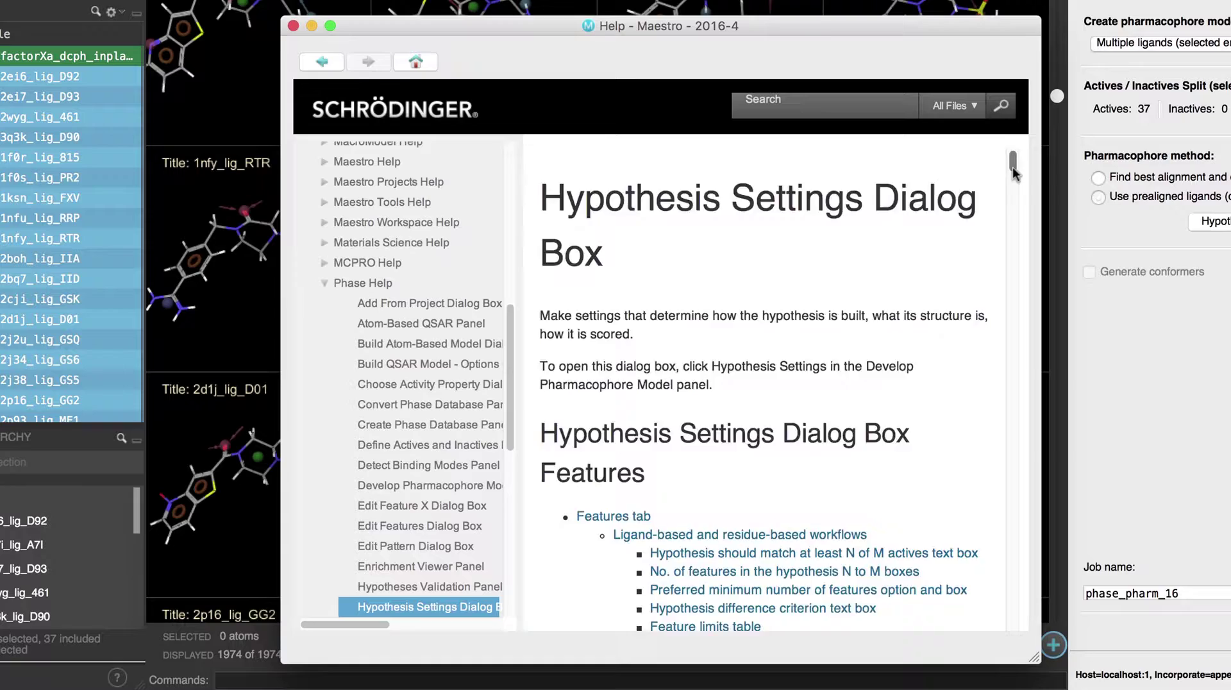
pyautogui.scroll(-10, 1012, 180)
pyautogui.click(294, 26)
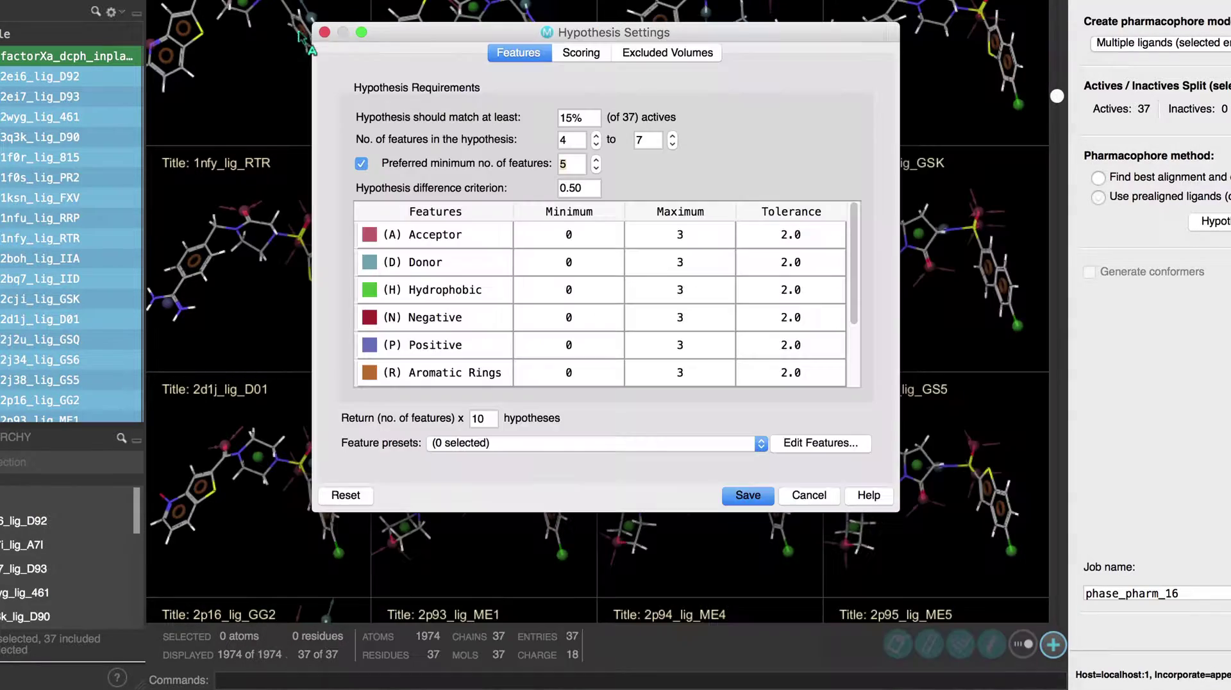
# Set the scoring function to Custom (fast scoring) and save the hypothesis settings without creating an excluded volume shell.
pyautogui.click(581, 53)
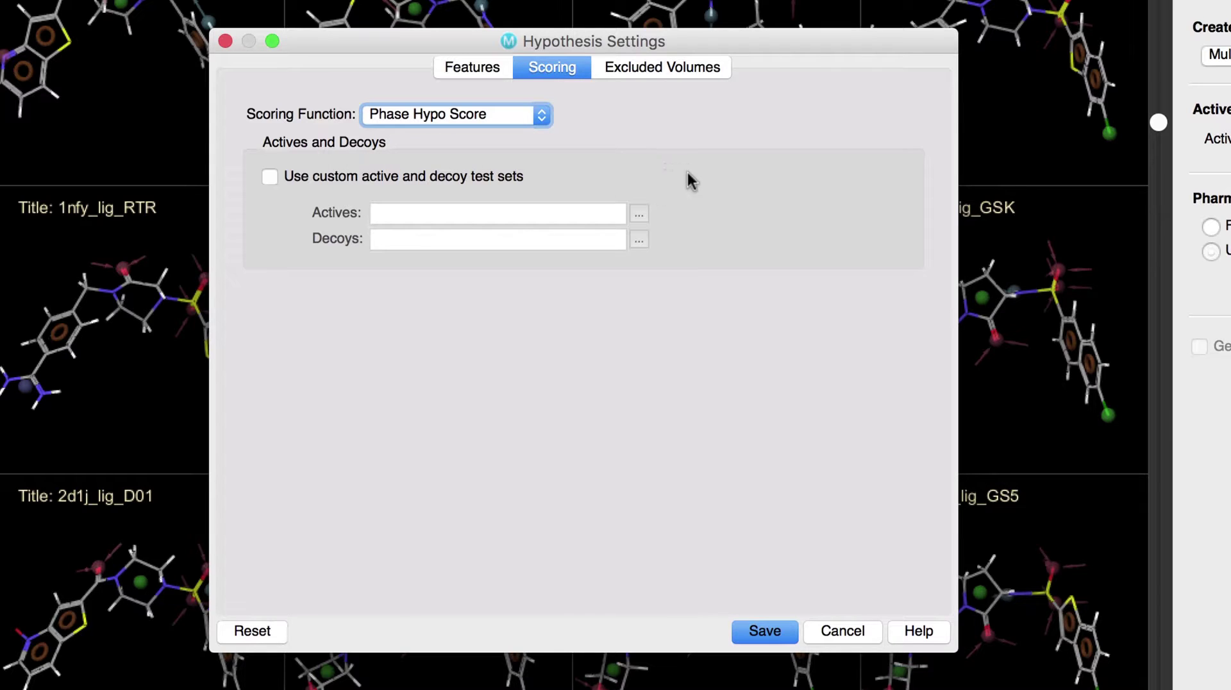
pyautogui.click(537, 126)
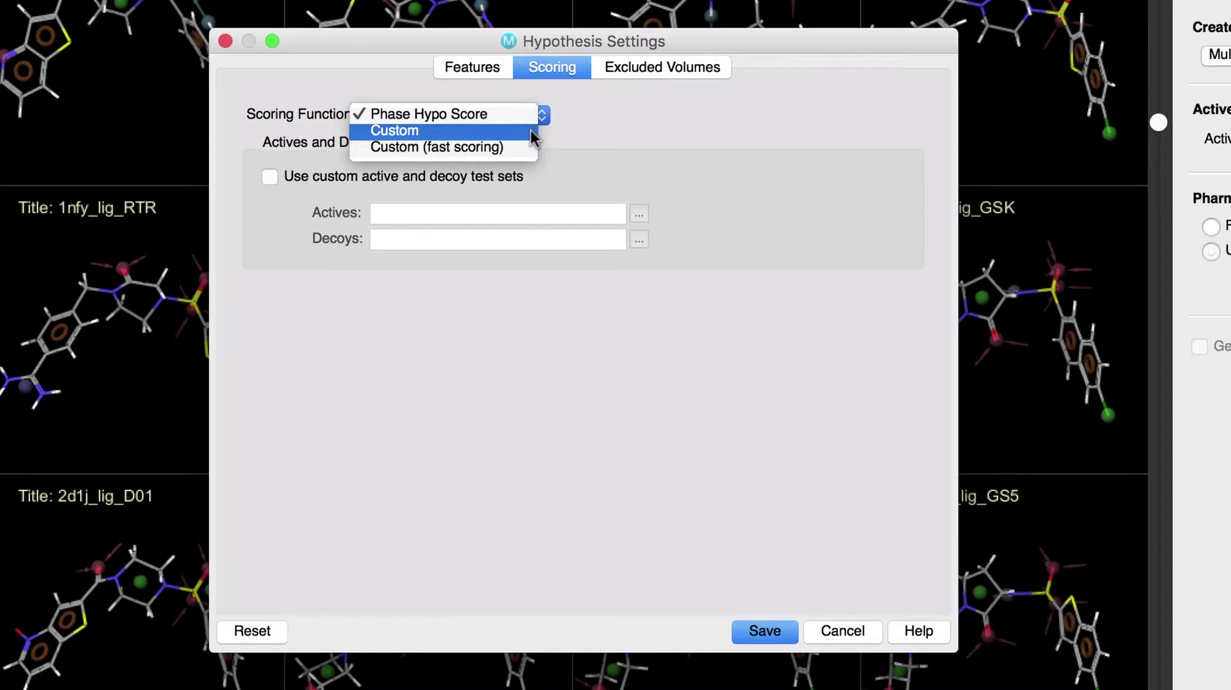
pyautogui.click(531, 131)
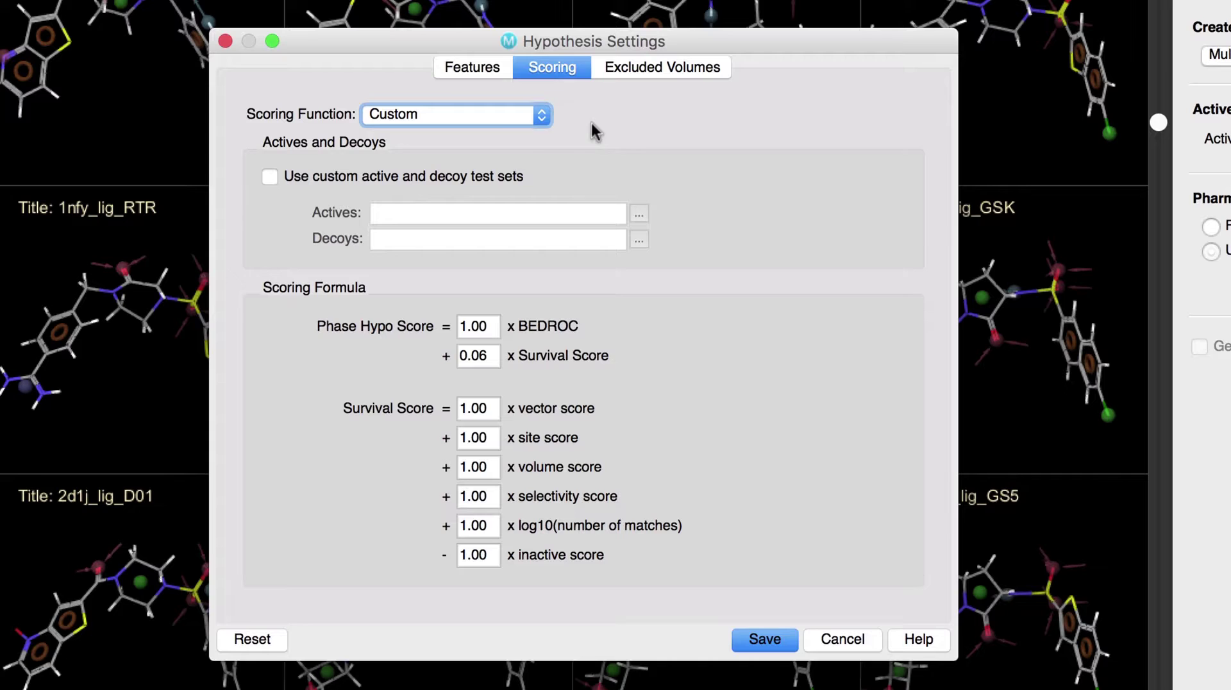
pyautogui.click(542, 115)
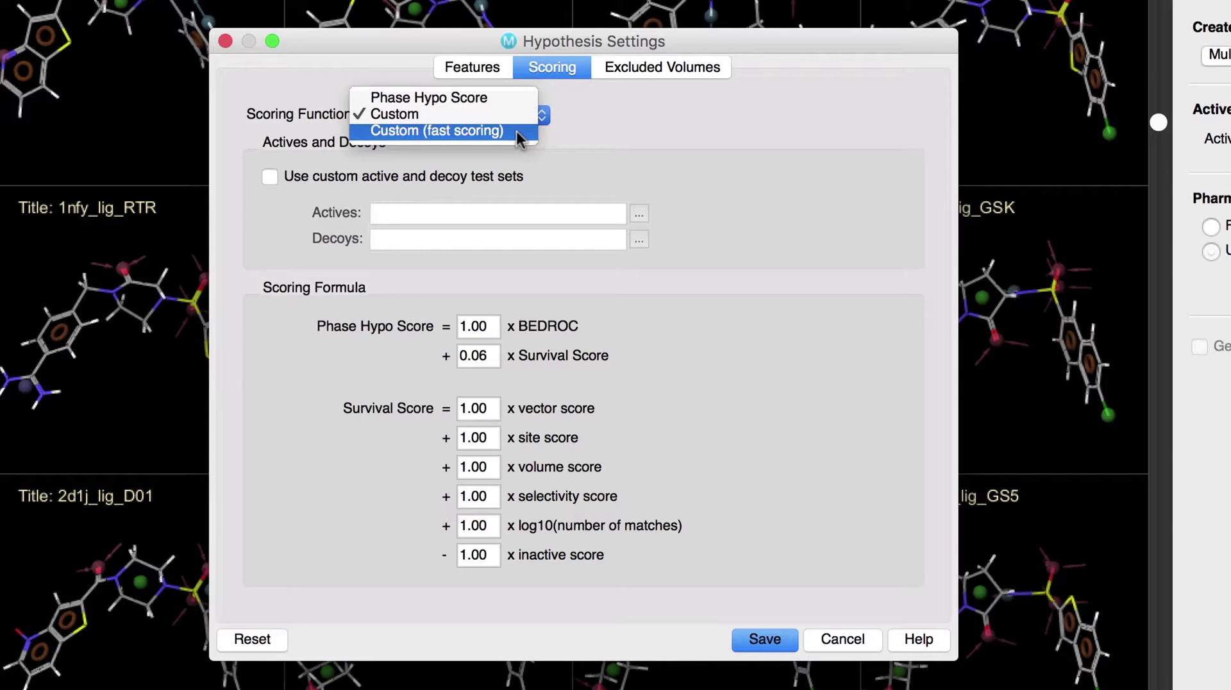
pyautogui.click(520, 131)
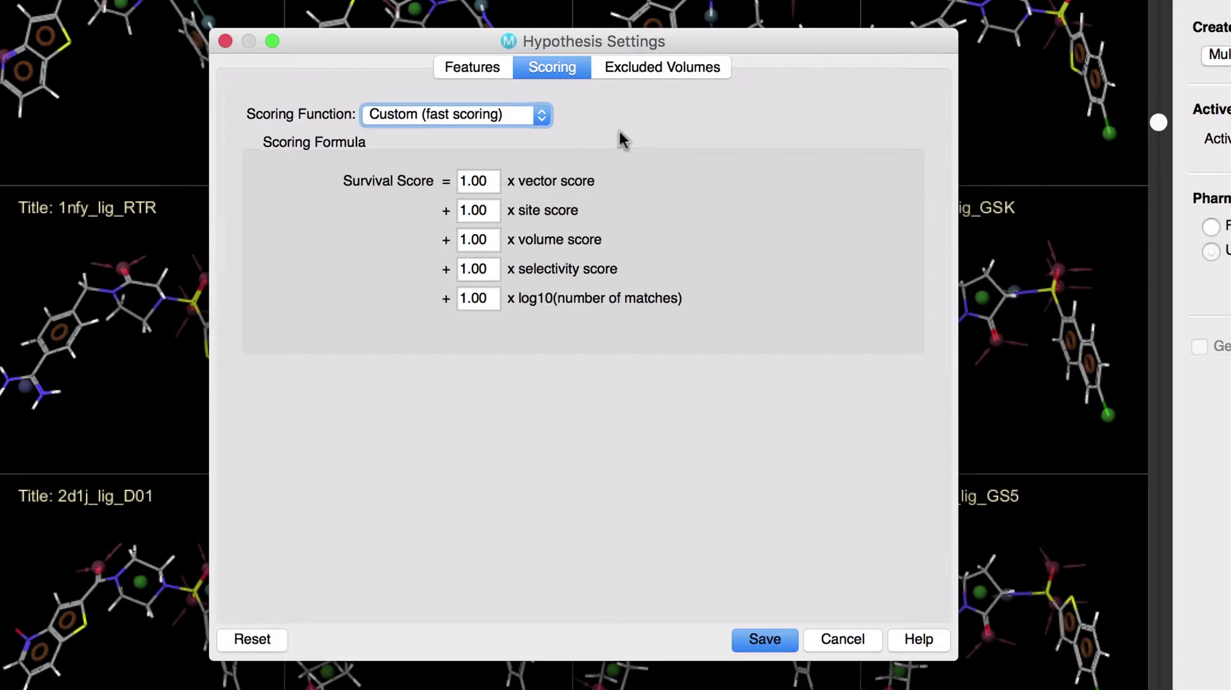
pyautogui.click(665, 70)
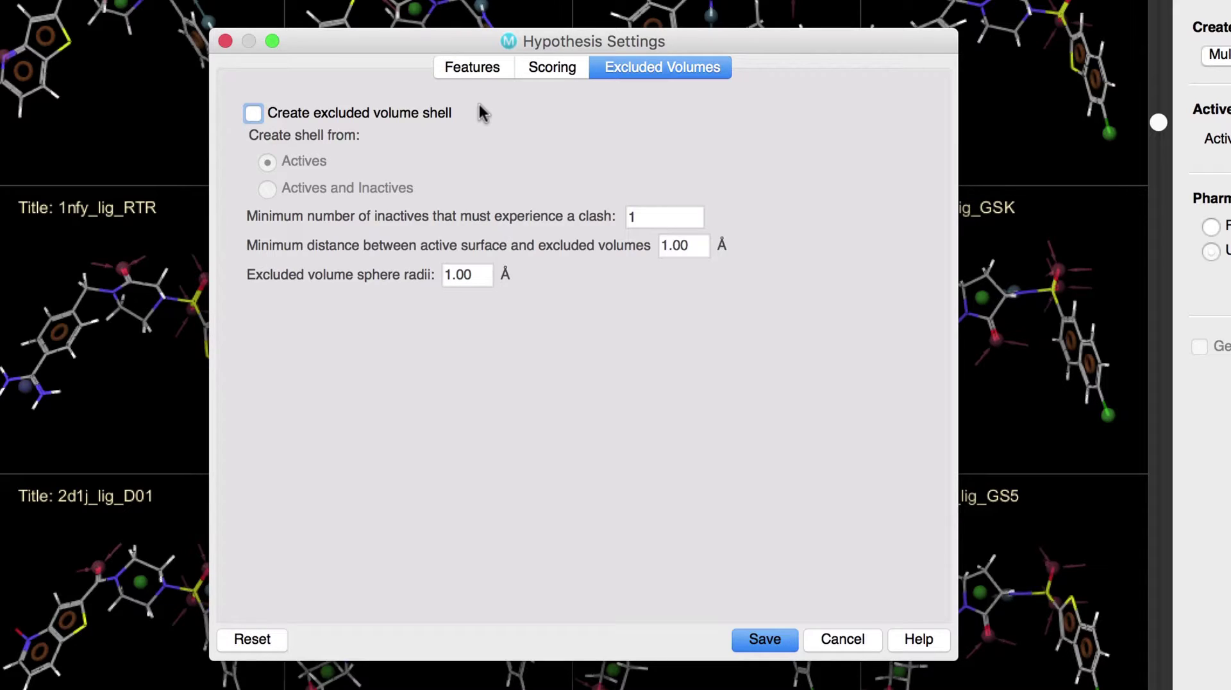
pyautogui.click(767, 641)
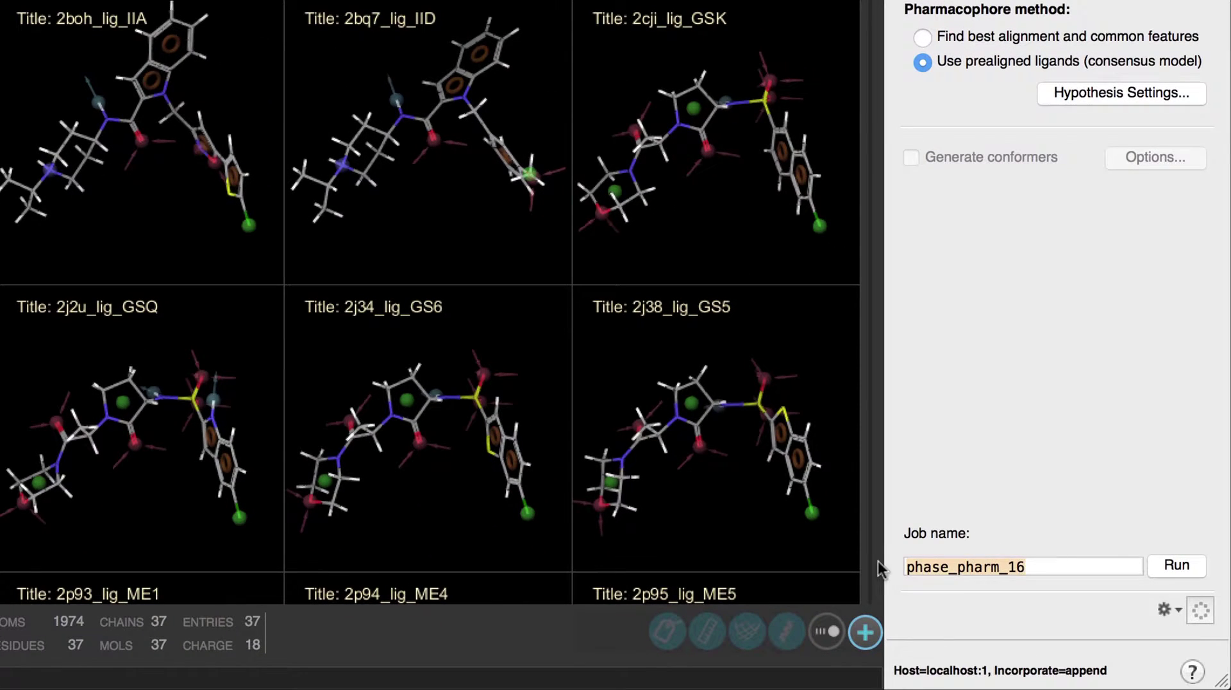
# Run the pharmacophore job under the name factorXa_inplace and close the Develop Pharmacophore Model panel.
pyautogui.doubleClick(1016, 566)
pyautogui.write('factorXa_inplace')
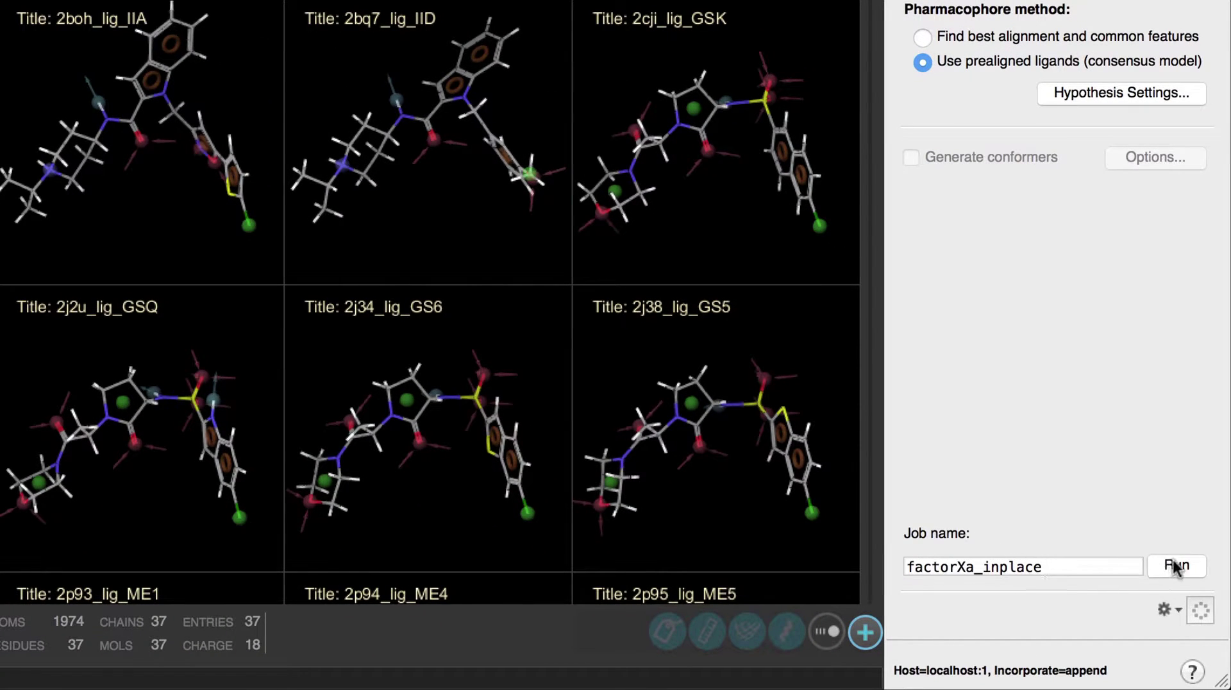
pyautogui.click(1176, 566)
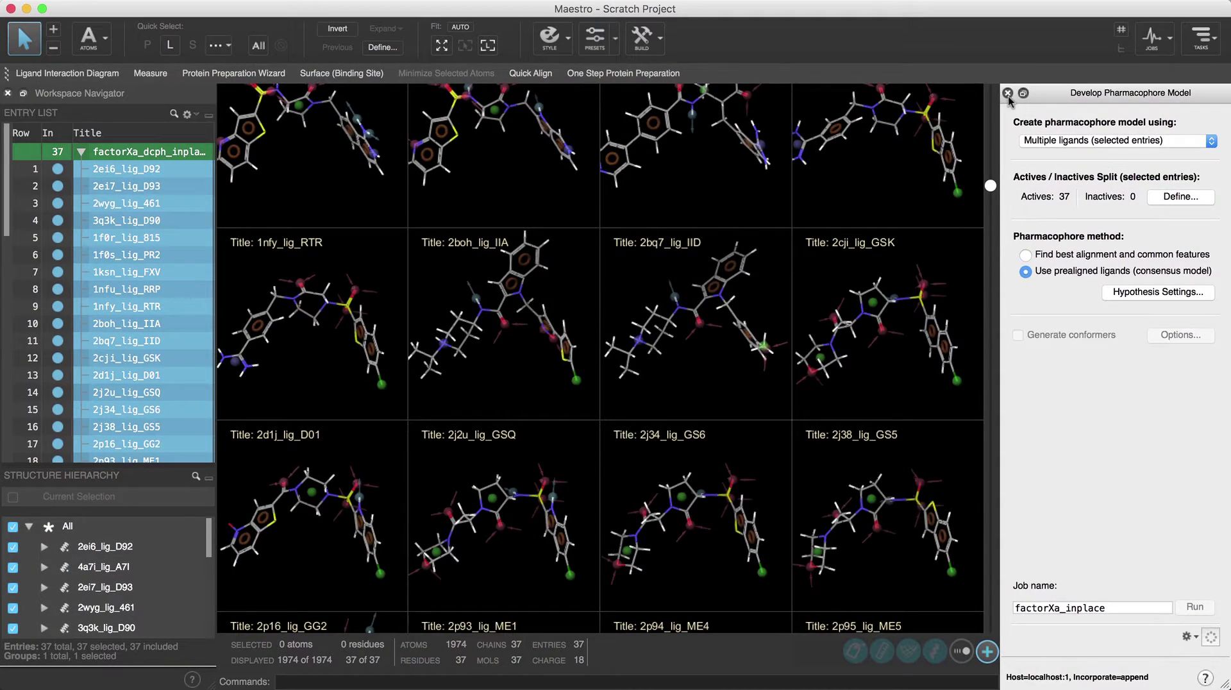
pyautogui.click(1008, 93)
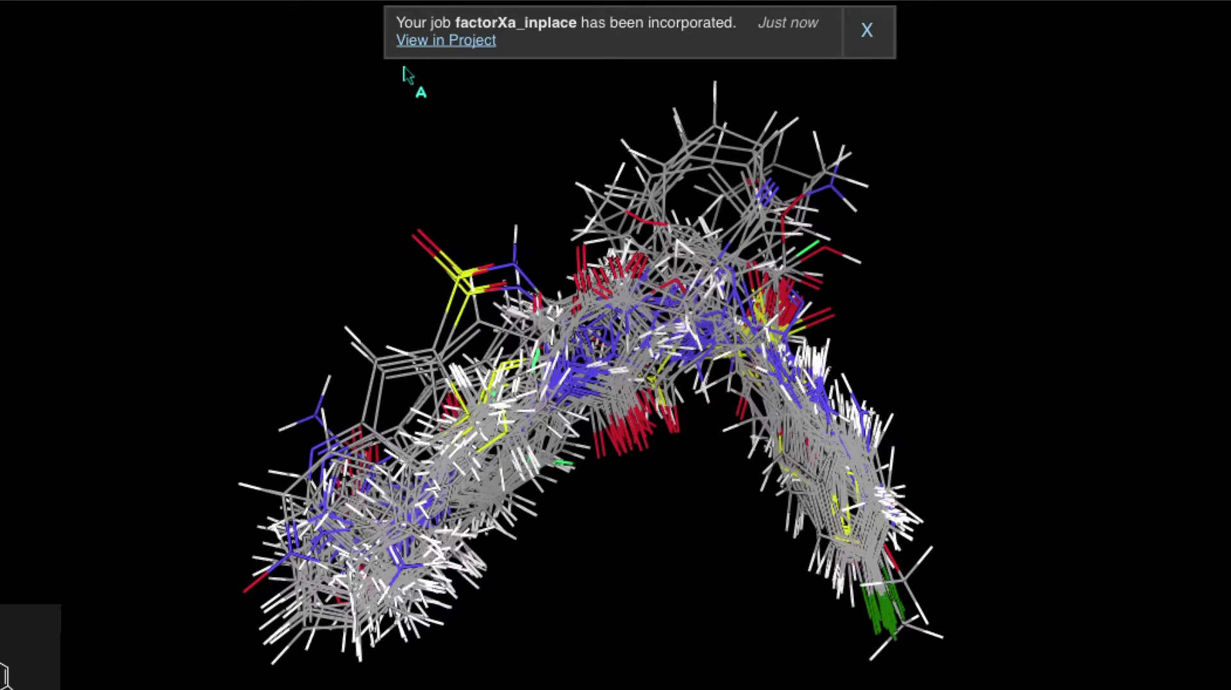
# Open the factorXa_inplace results in the project and examine the AADHHR_1 hypothesis, its matching actives and the list of generated hypotheses.
pyautogui.click(463, 44)
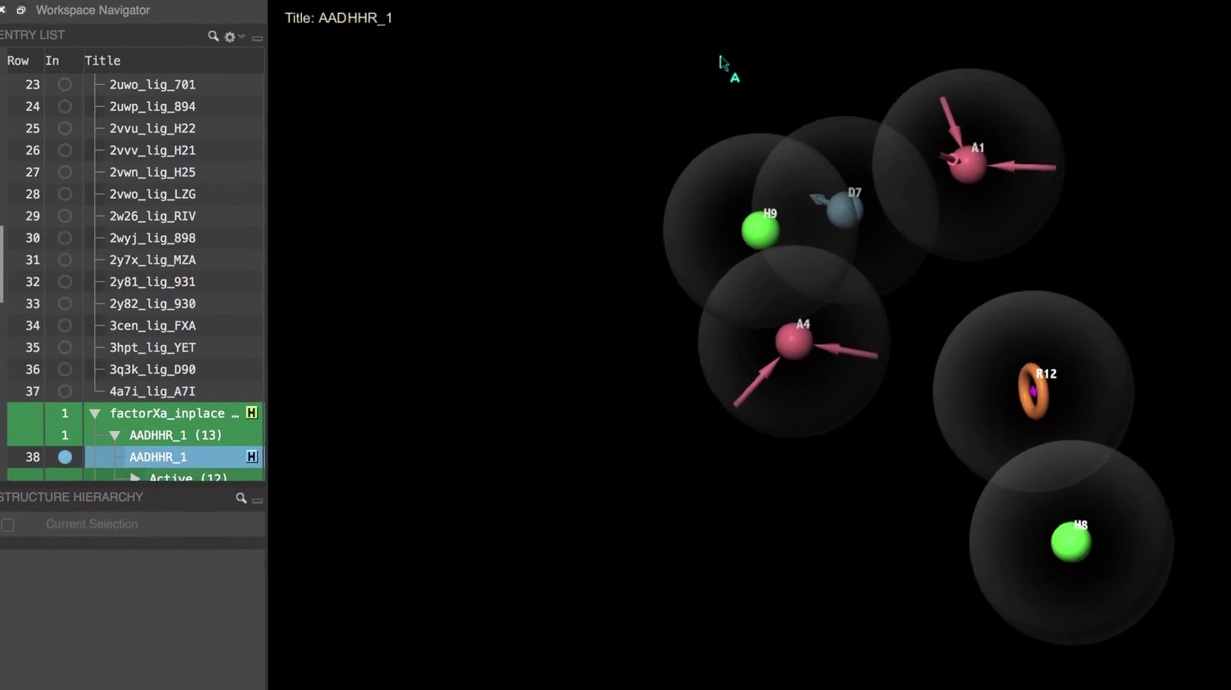
pyautogui.scroll(-5, 243, 344)
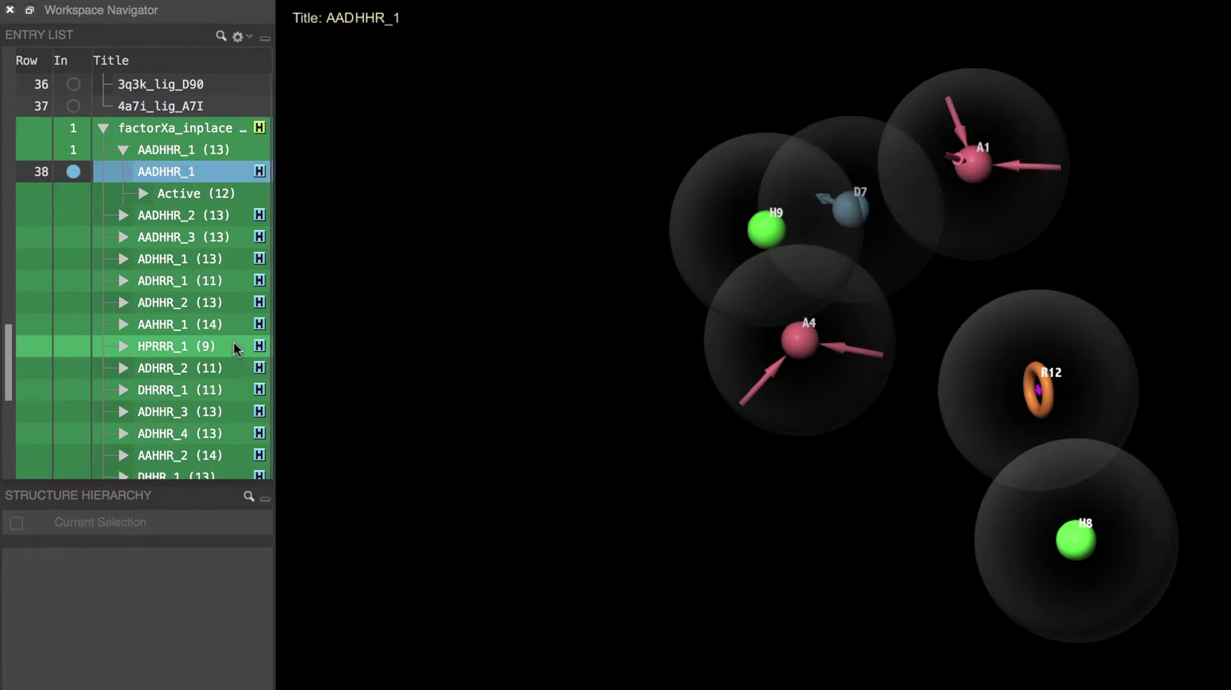
pyautogui.click(141, 196)
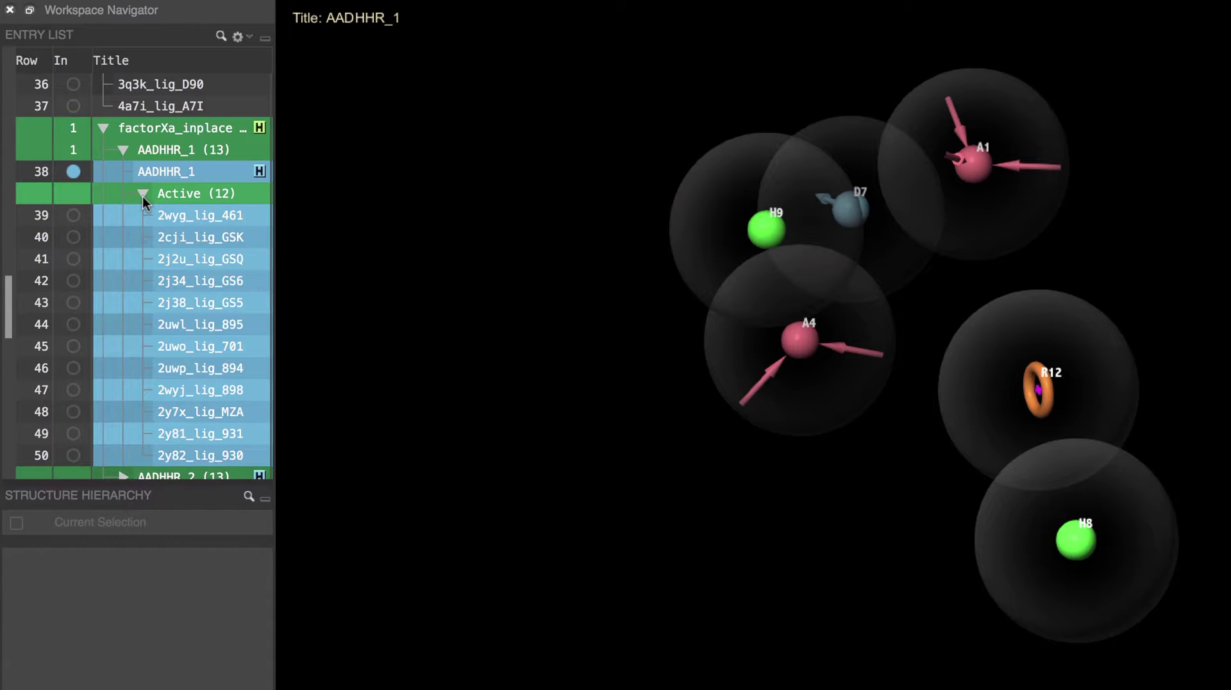
pyautogui.click(141, 196)
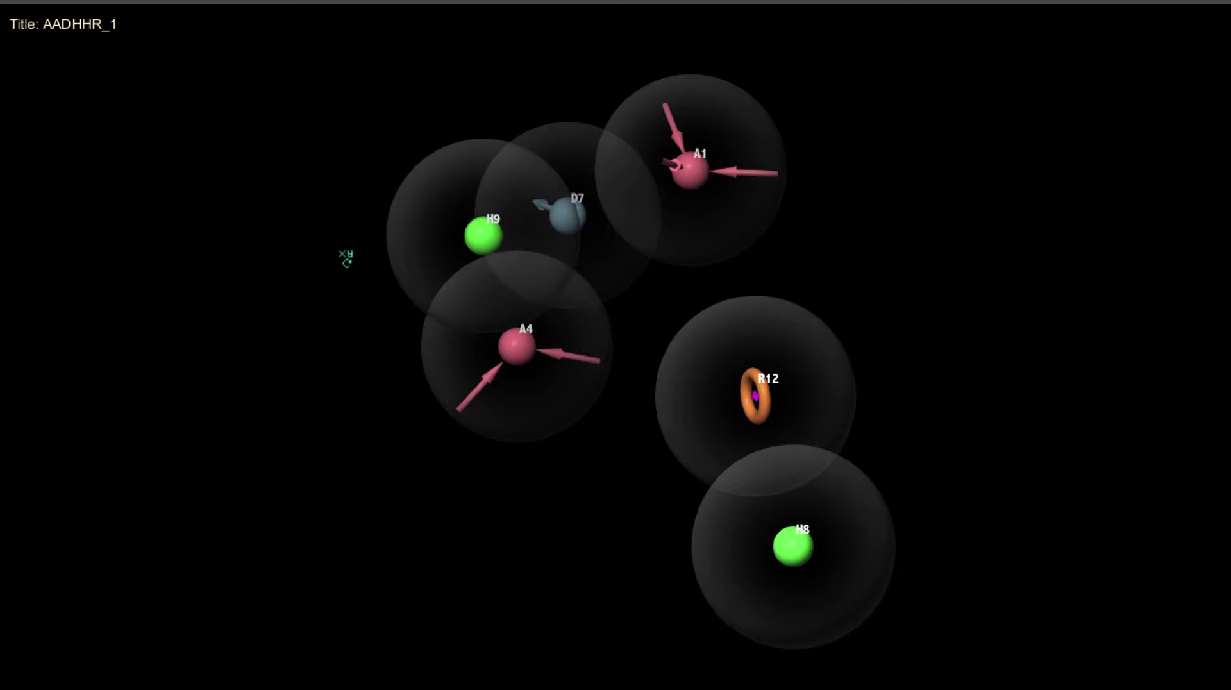
pyautogui.moveTo(346, 257); pyautogui.dragTo(349, 363, button='middle')
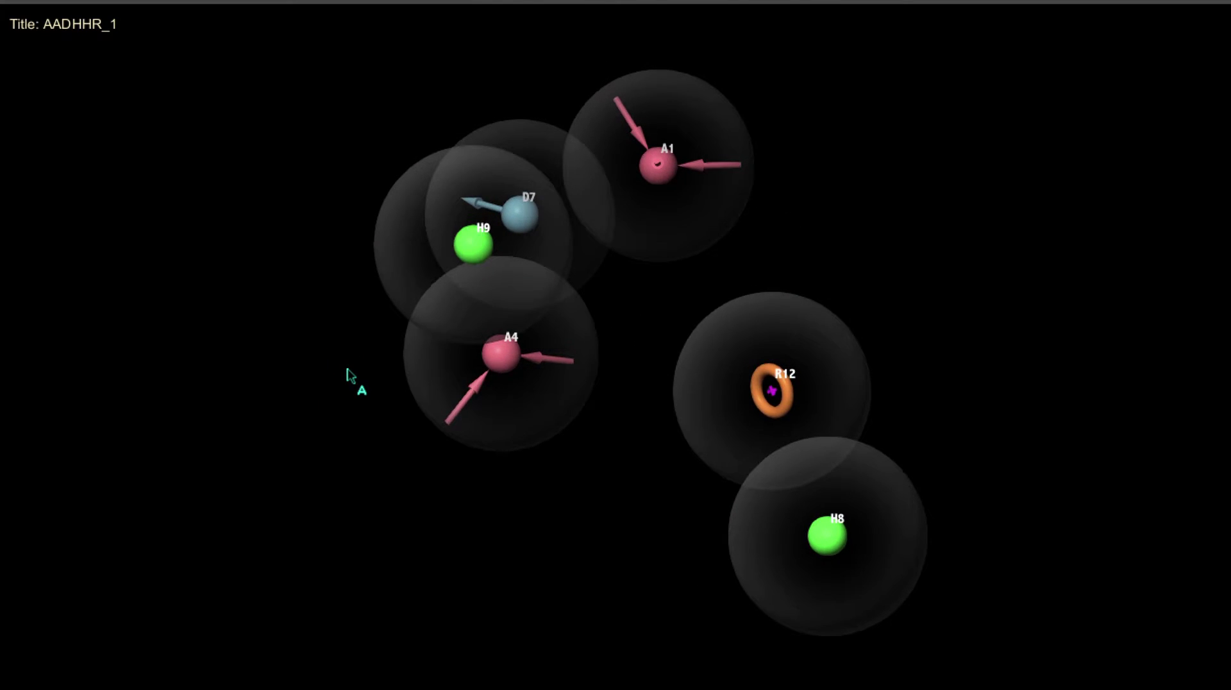
pyautogui.hotkey('ctrl', 'shift', 'e')
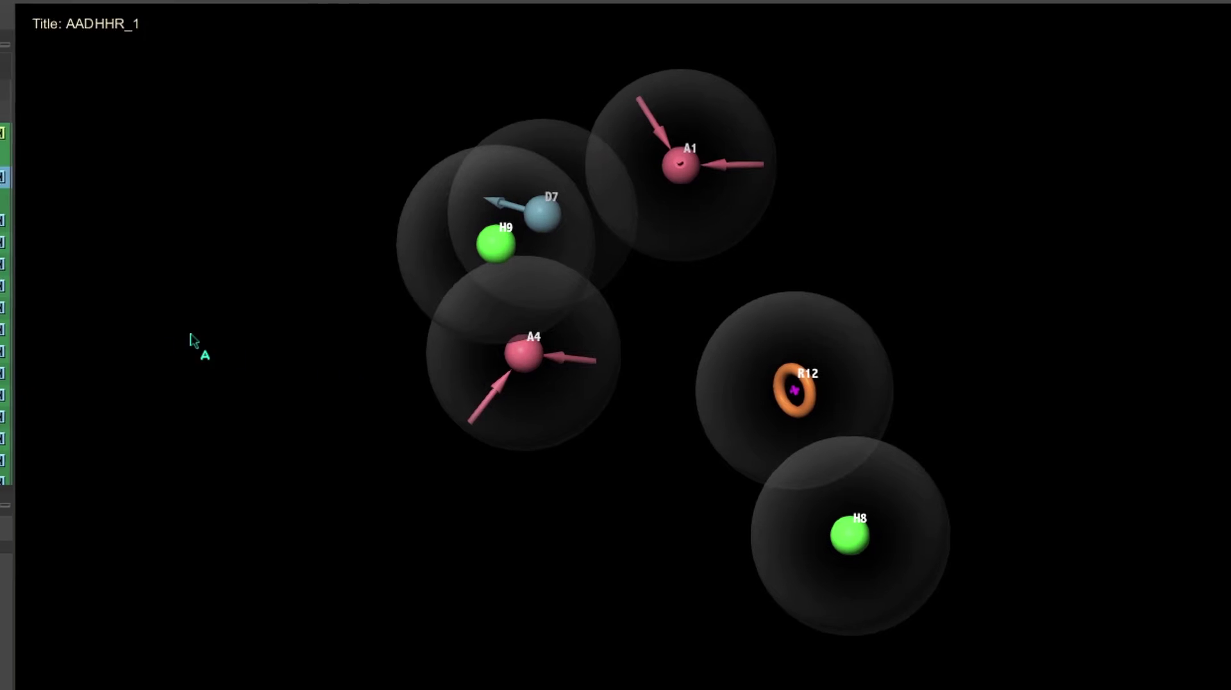
pyautogui.scroll(-5, 117, 296)
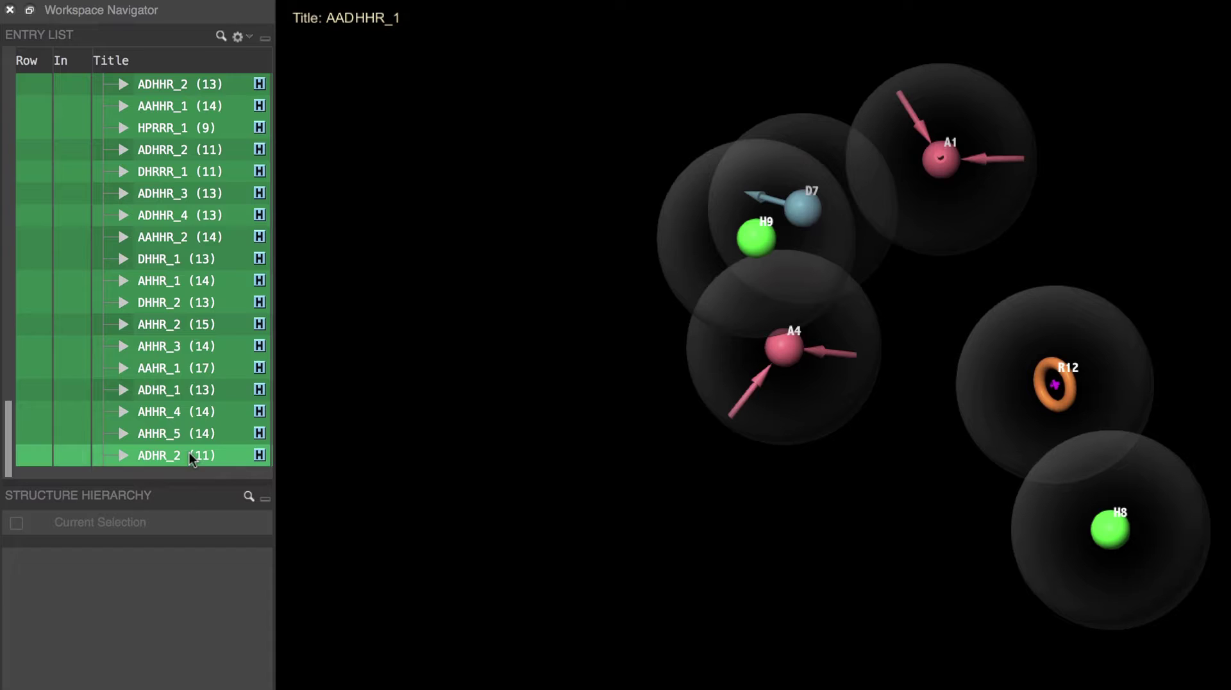
pyautogui.scroll(4, 259, 388)
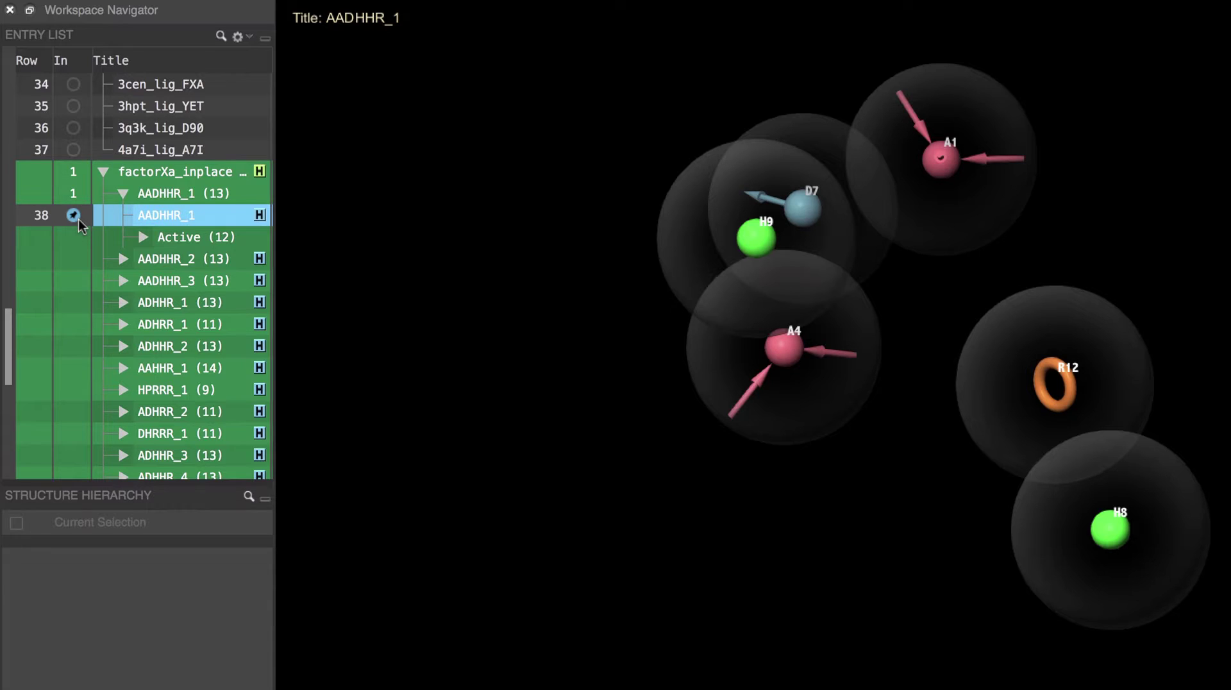
# Overlay the actives 2wyg_lig_461 through 2uwp_lig_894 on the fixed AADHHR_1 hypothesis to inspect their fit, and return to the hypothesis alone.
pyautogui.click(144, 237)
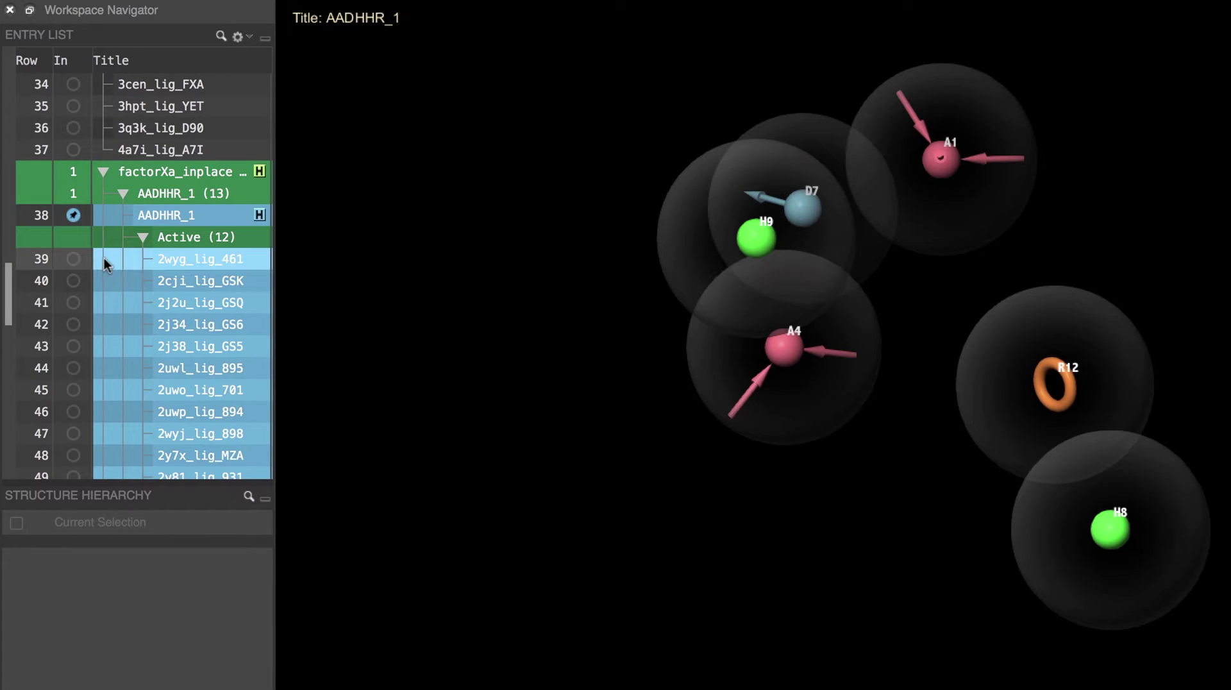
pyautogui.click(74, 258)
pyautogui.keyDown('shift'); pyautogui.click(74, 411); pyautogui.keyUp('shift')
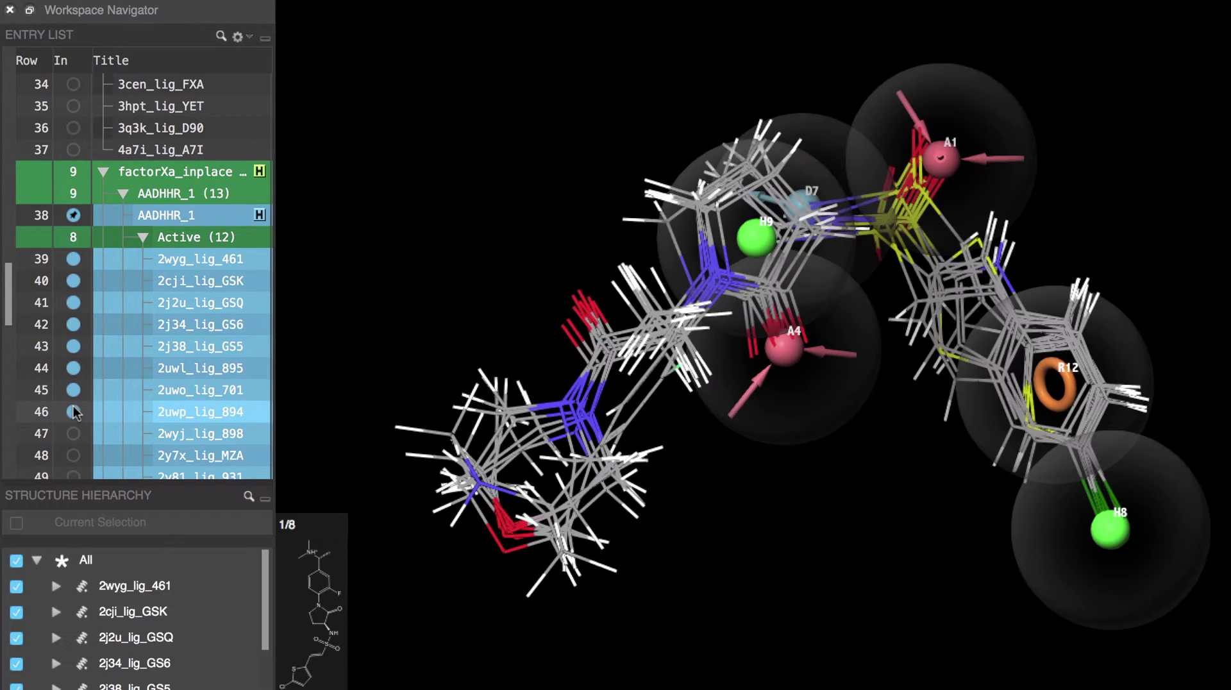
pyautogui.moveTo(436, 282); pyautogui.dragTo(503, 264, button='middle')
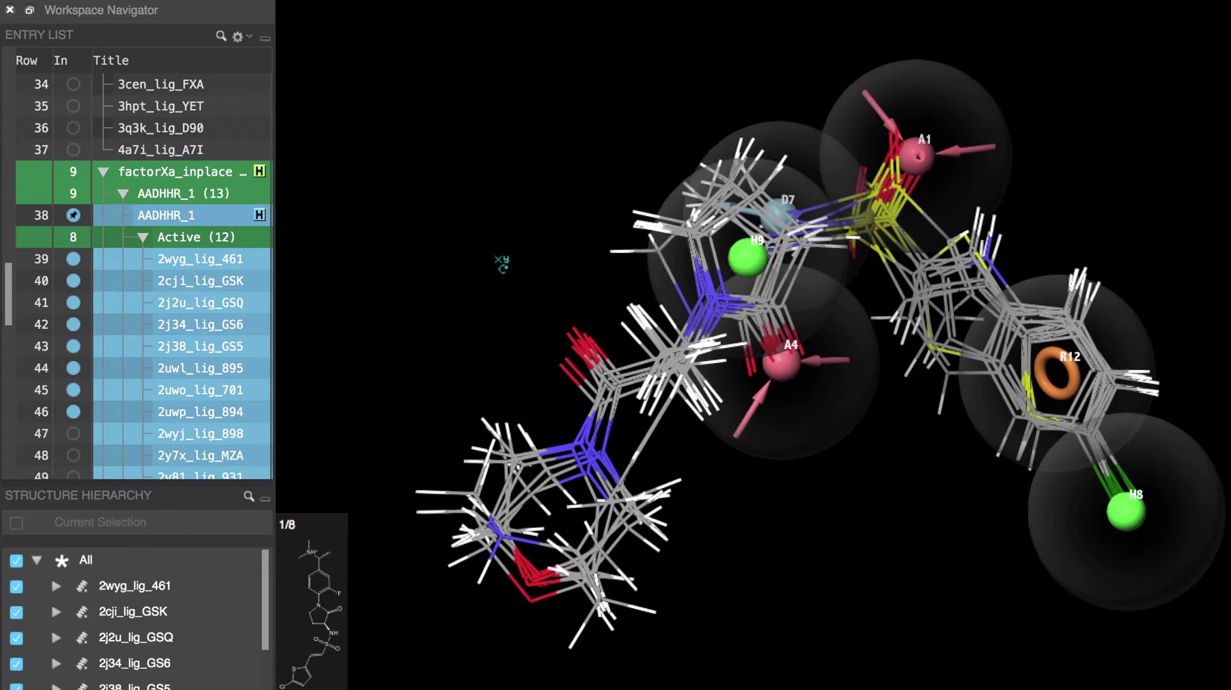
pyautogui.click(76, 213)
pyautogui.click(144, 236)
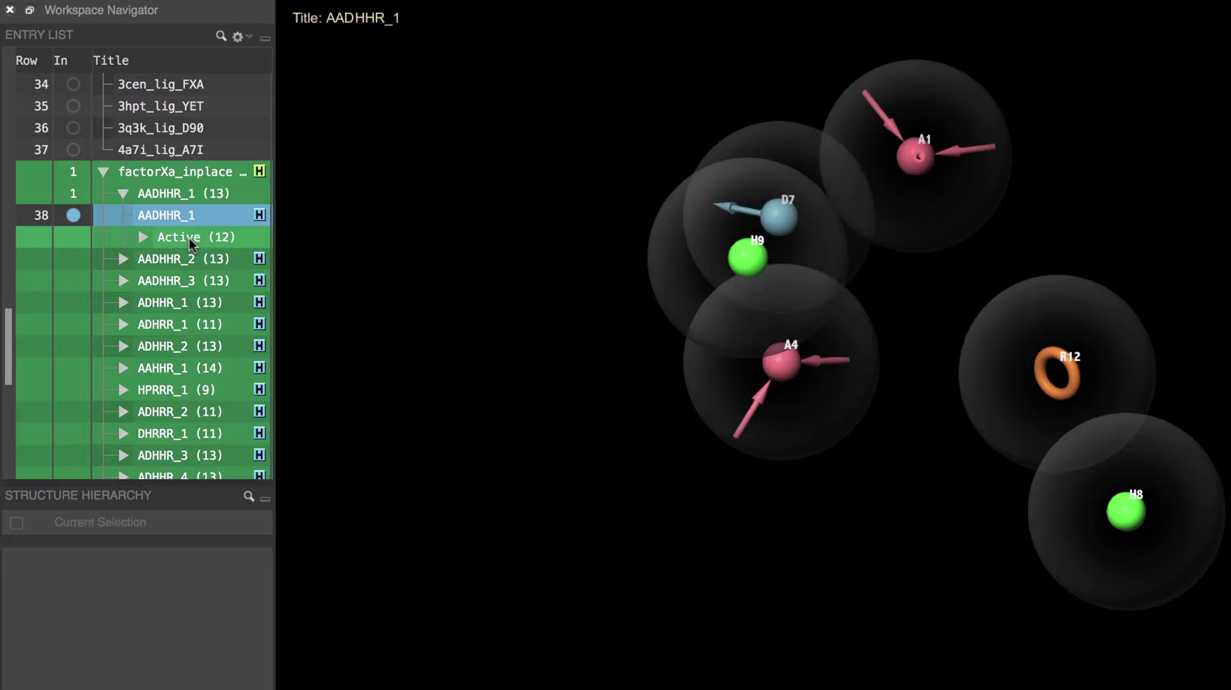
# View the hypotheses AADHHR_2, AADHHR_3, ADHHR_1 and ADHRR_1 one after another in the workspace.
pyautogui.click(262, 260)
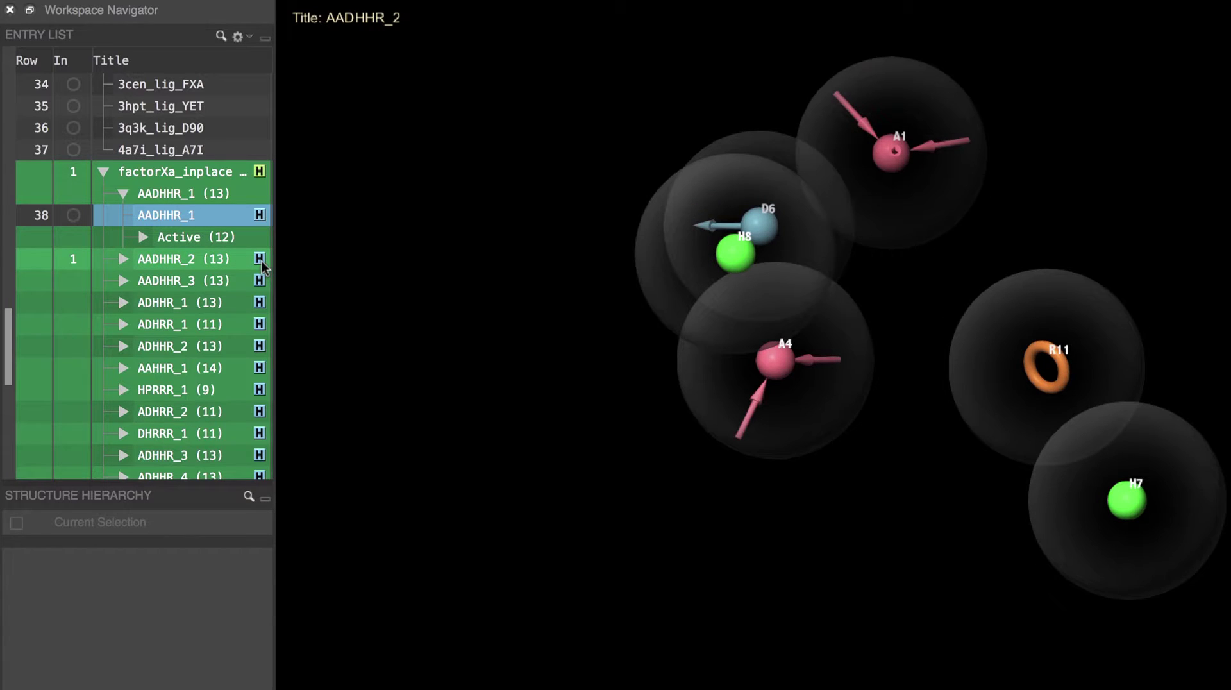
pyautogui.click(261, 281)
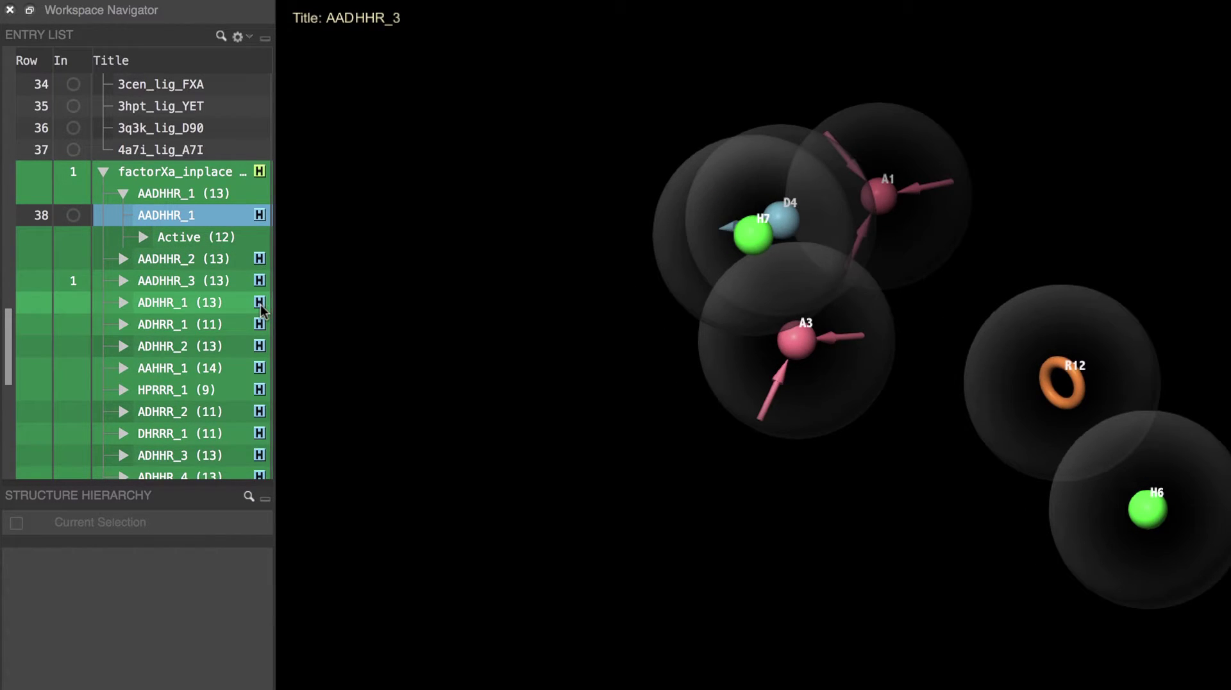
pyautogui.click(261, 304)
pyautogui.click(260, 325)
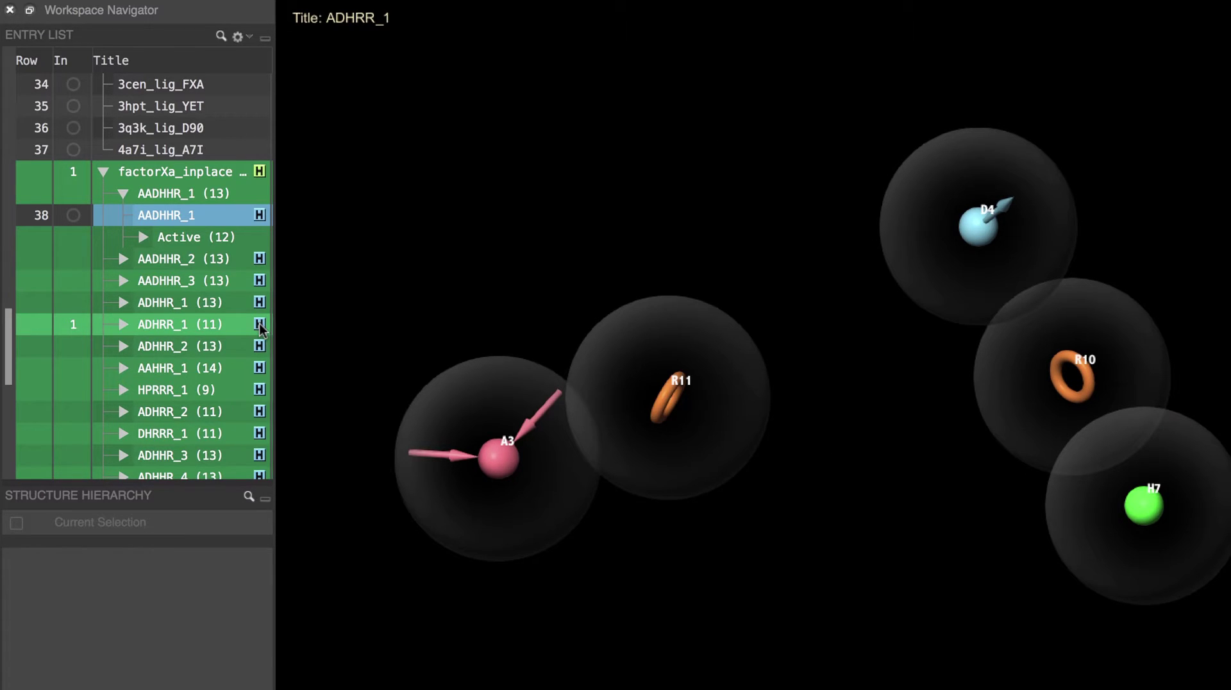
# Show the AADHHR_1 hypothesis again and hide its feature tolerances.
pyautogui.click(259, 216)
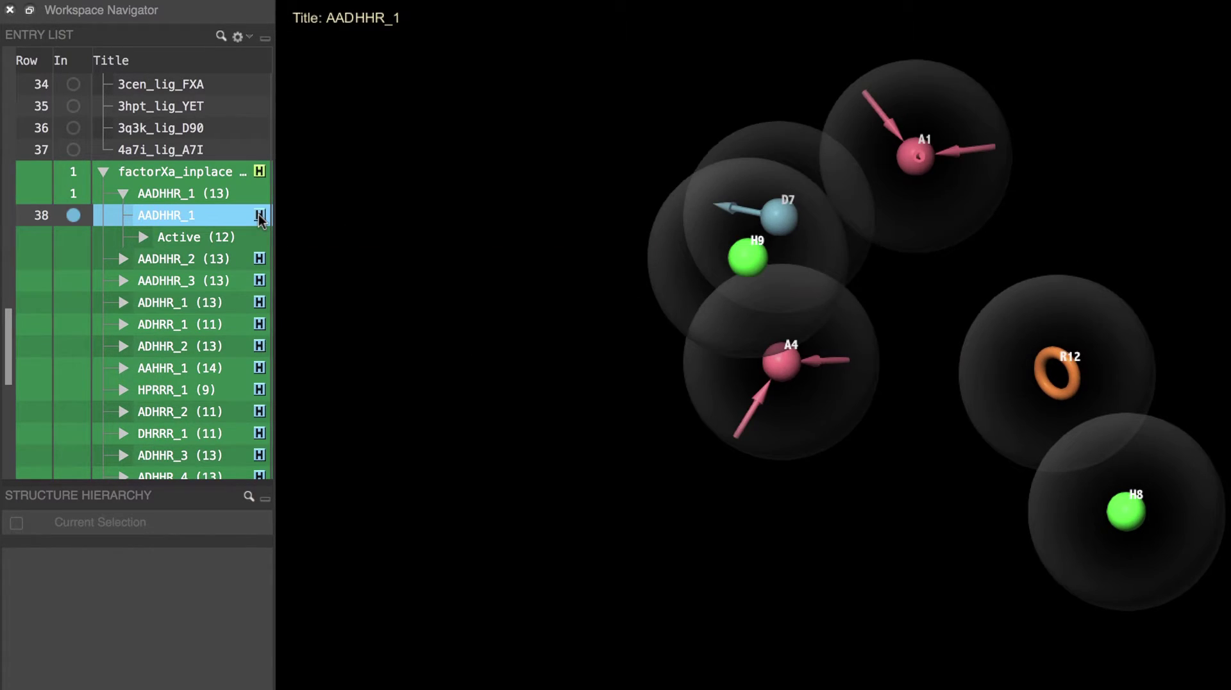
pyautogui.rightClick(260, 218)
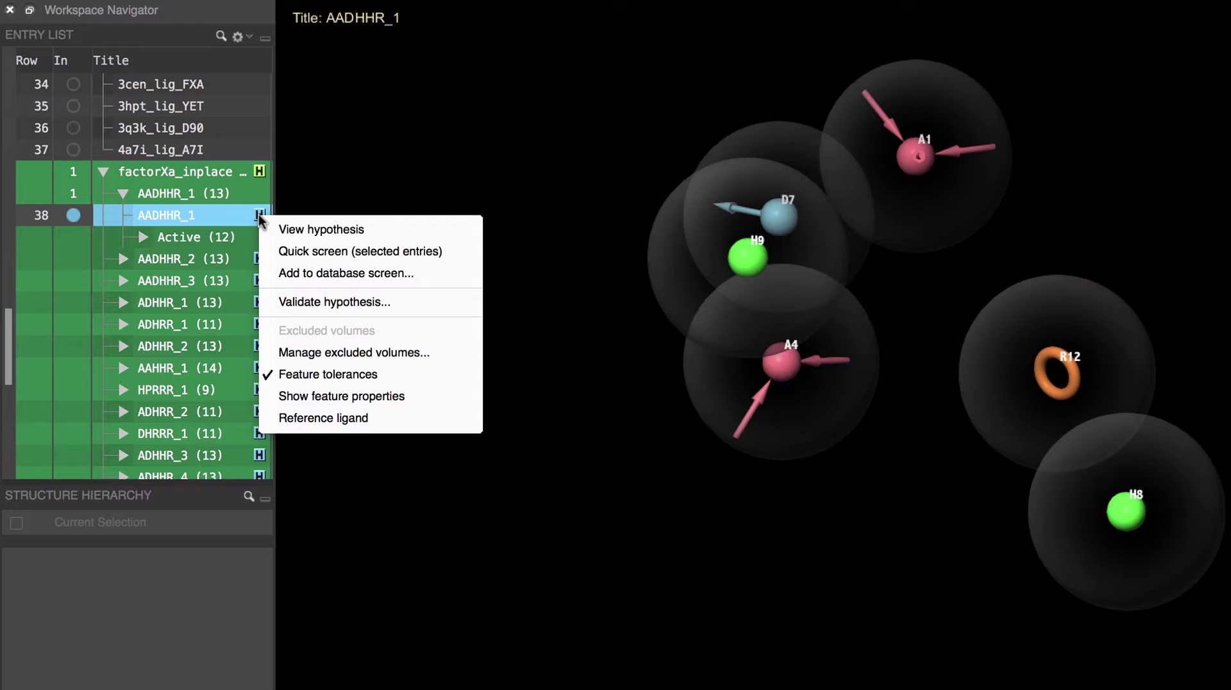
pyautogui.click(297, 376)
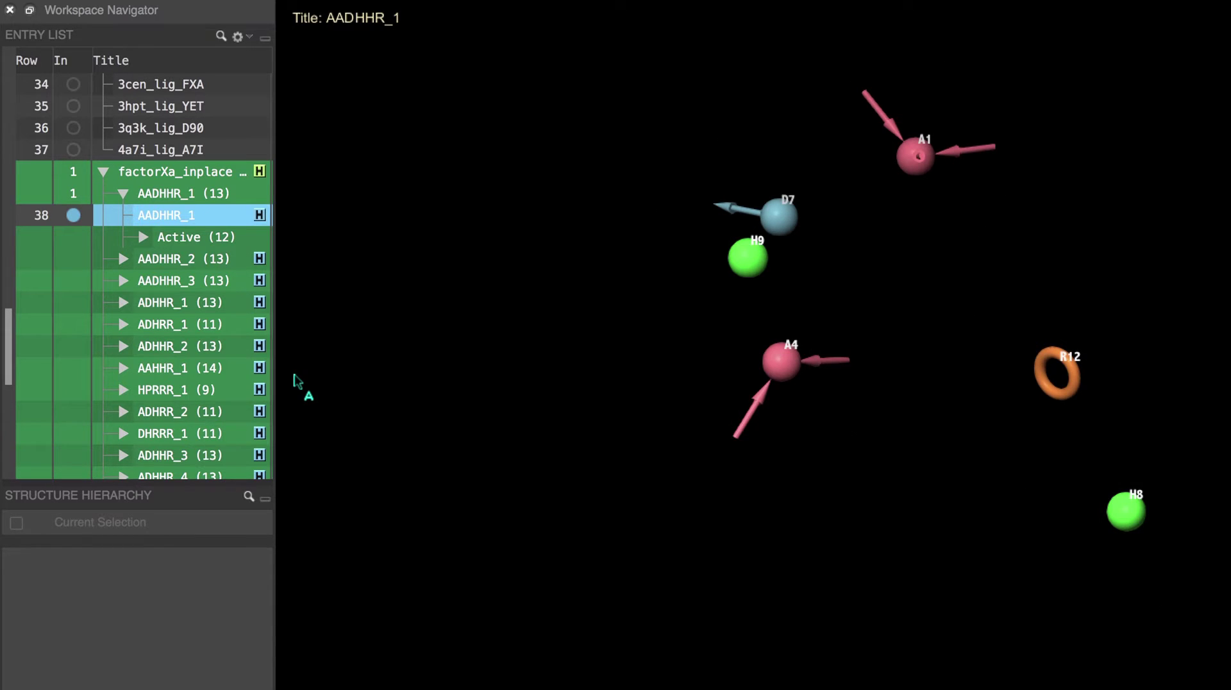
# Detect binding modes for the factorXa_inplace hypothesis group and enlarge the window to examine the match matrix of ligands against hypotheses.
pyautogui.rightClick(260, 172)
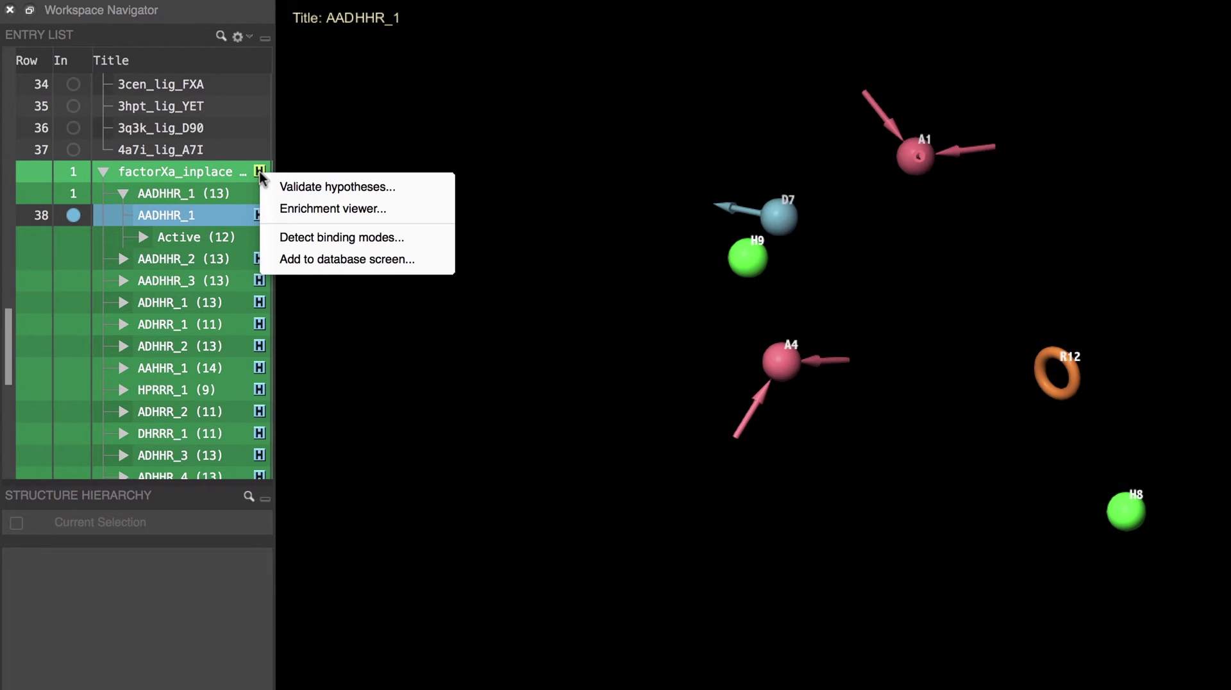
pyautogui.click(332, 237)
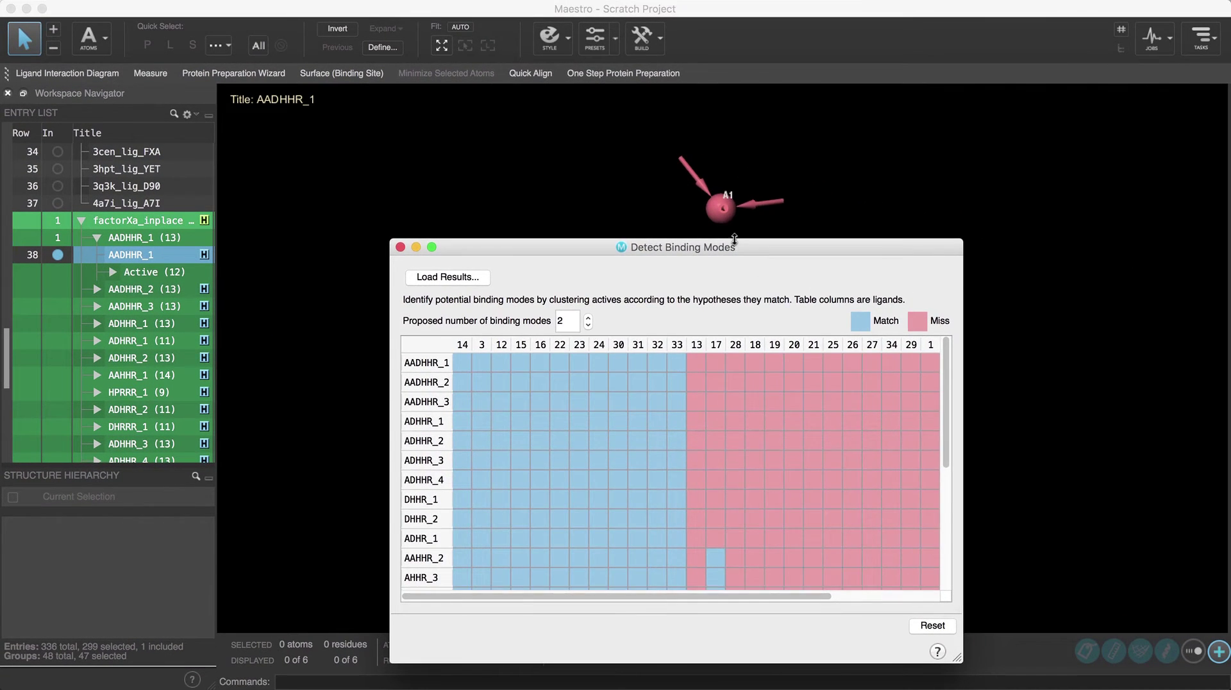
pyautogui.moveTo(735, 239); pyautogui.dragTo(688, 27)
pyautogui.moveTo(958, 562); pyautogui.dragTo(1081, 557)
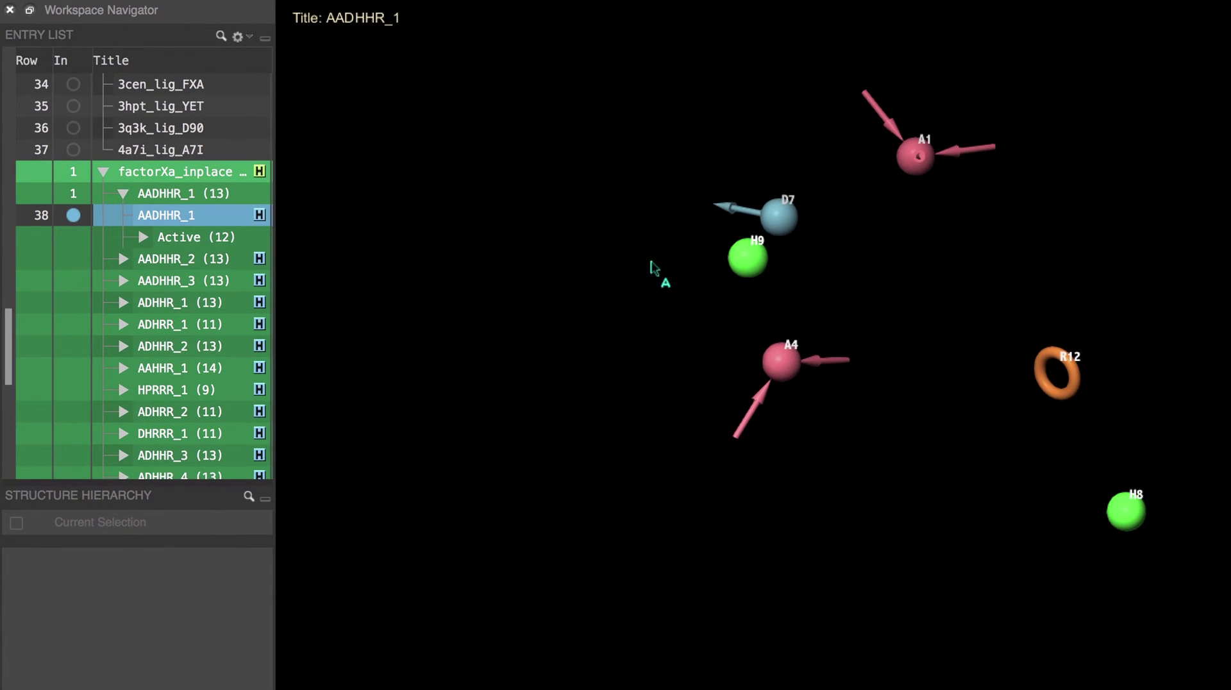
pyautogui.doubleClick(747, 260)
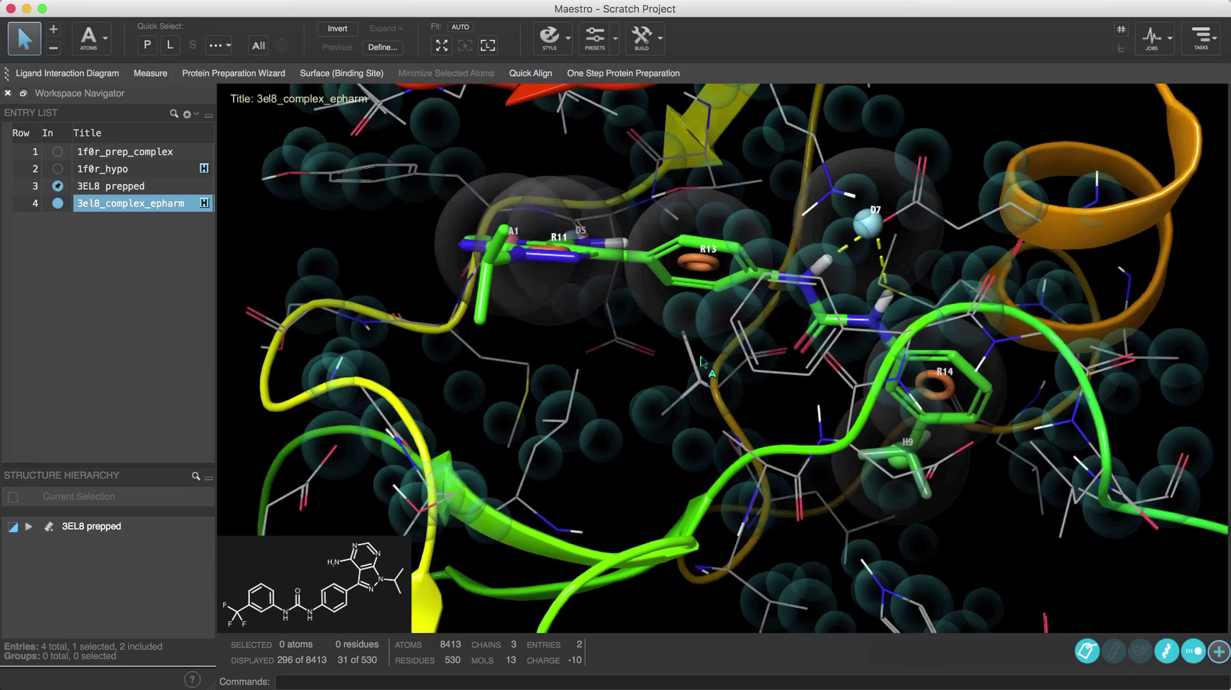
pyautogui.moveTo(699, 360); pyautogui.dragTo(712, 324, button='middle')
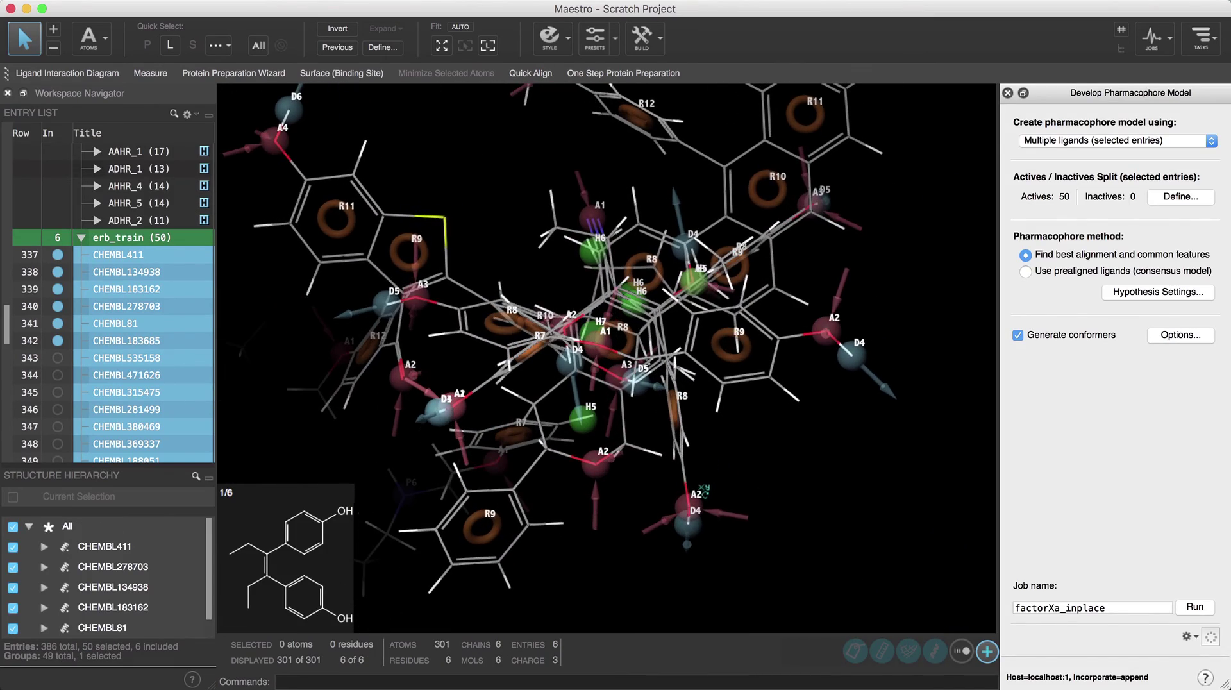
# Tile the six included erb_train ligands in the workspace.
pyautogui.press('t')
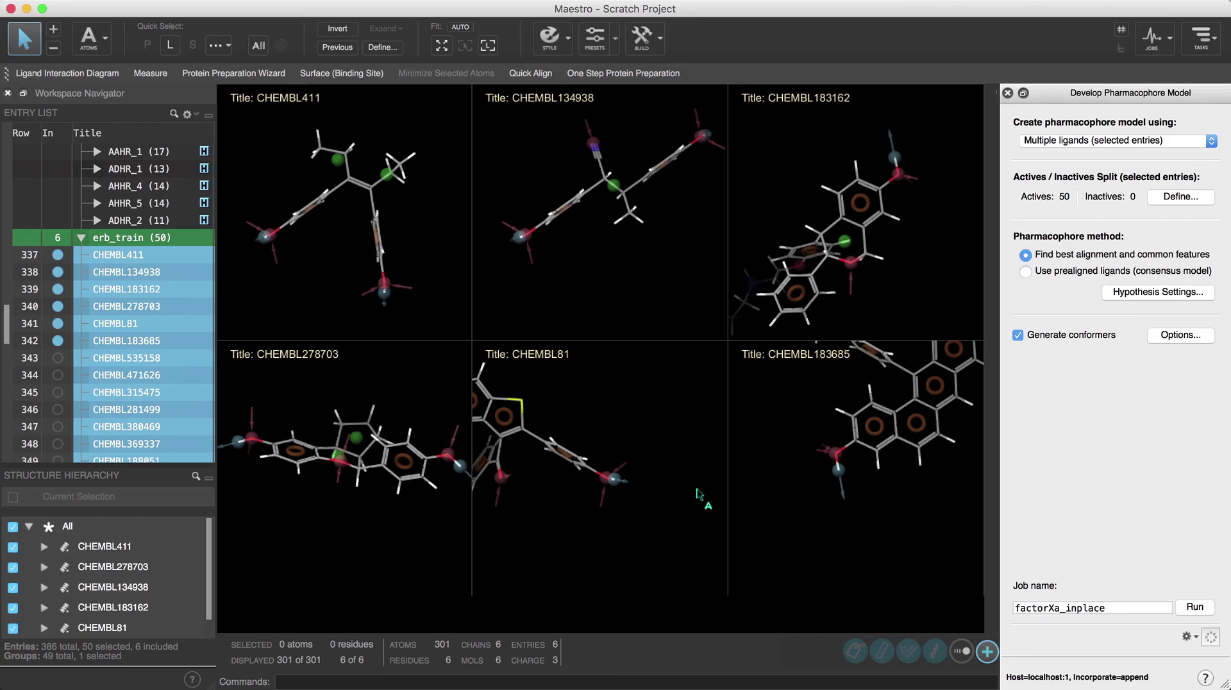